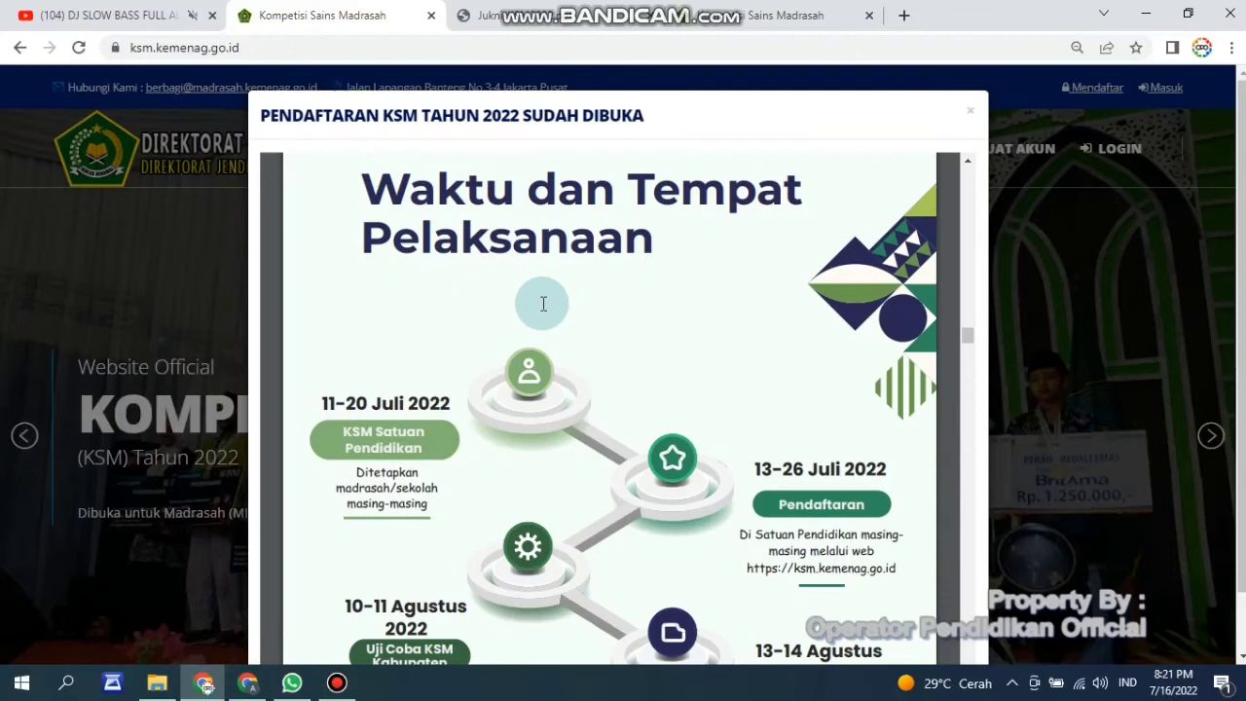
Step: Examine the KSM 2022 schedule, venues and test formats for each competition level in the announcement document
{"action": "scroll", "coordinate": [542, 304], "scroll_direction": "down", "scroll_amount": 2}
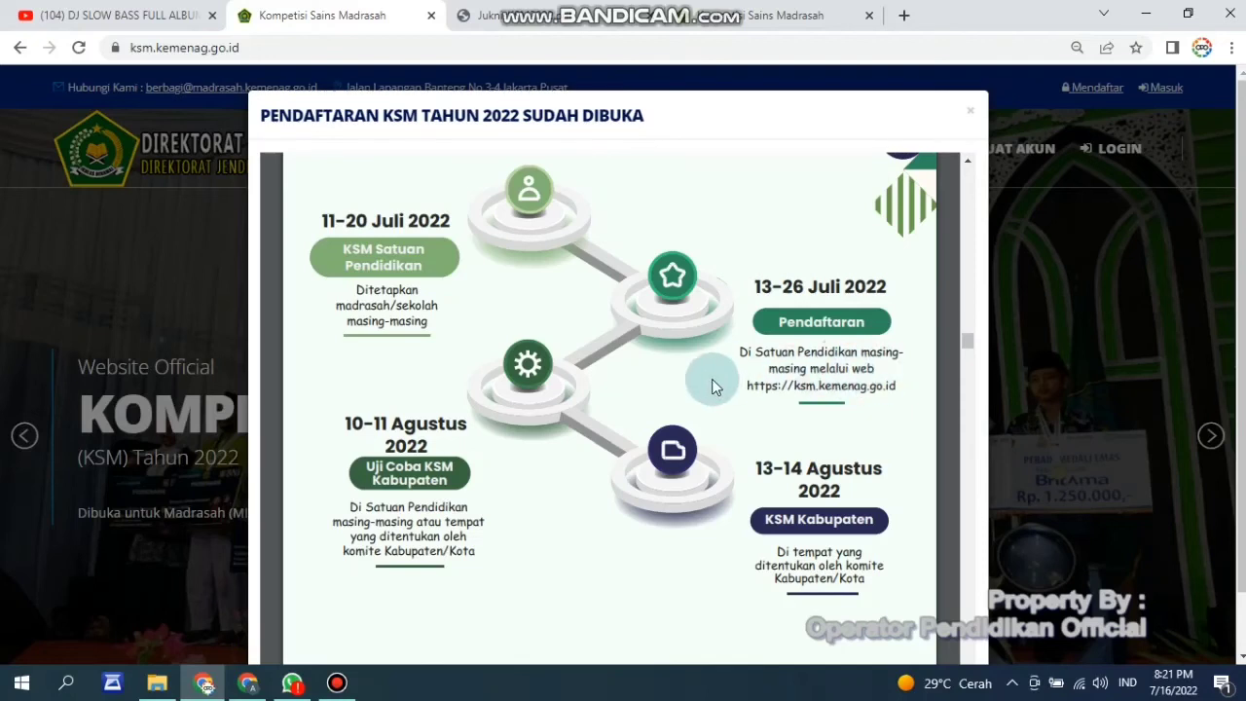
{"action": "scroll", "coordinate": [681, 360], "scroll_direction": "down", "scroll_amount": 1}
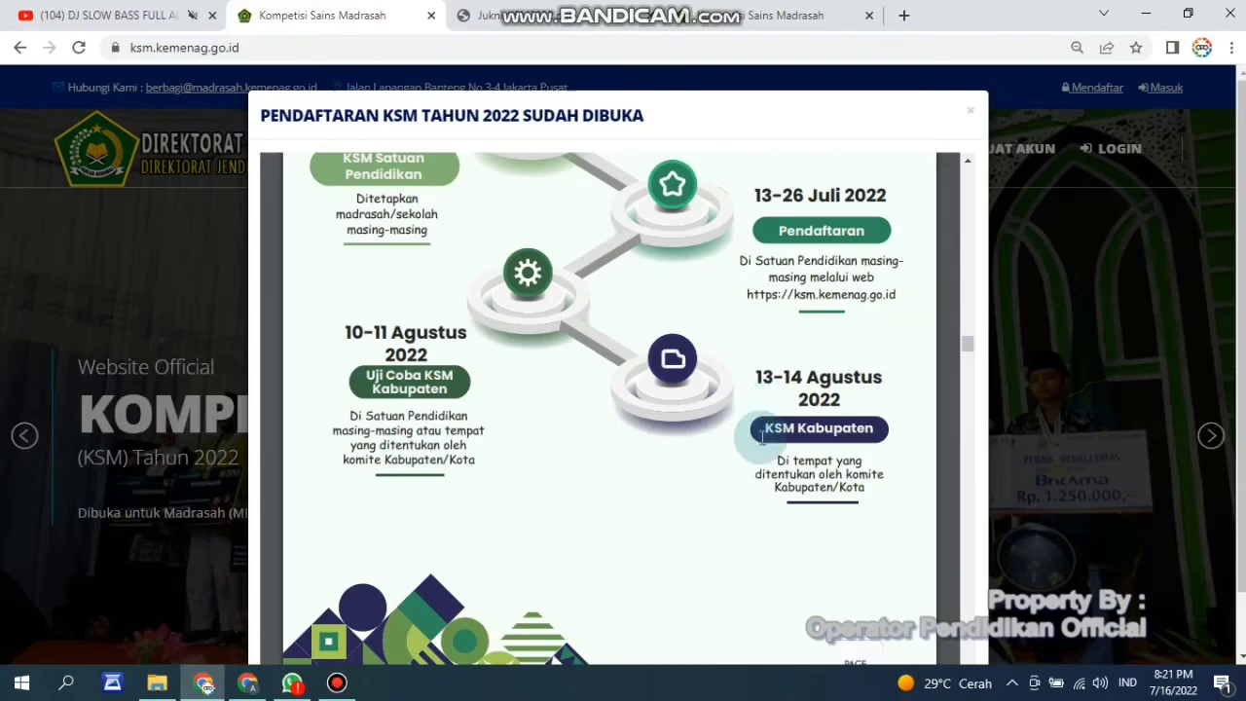
{"action": "scroll", "coordinate": [818, 428], "scroll_direction": "down", "scroll_amount": 2}
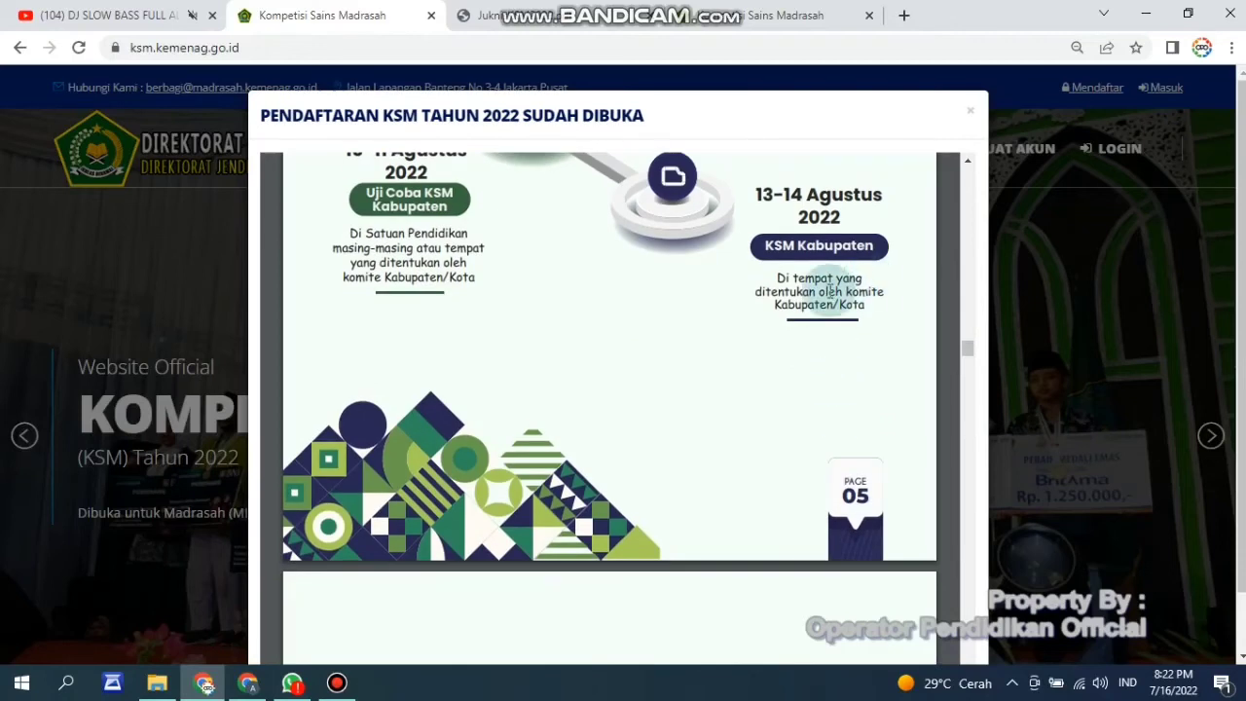
{"action": "scroll", "coordinate": [688, 357], "scroll_direction": "down", "scroll_amount": 4}
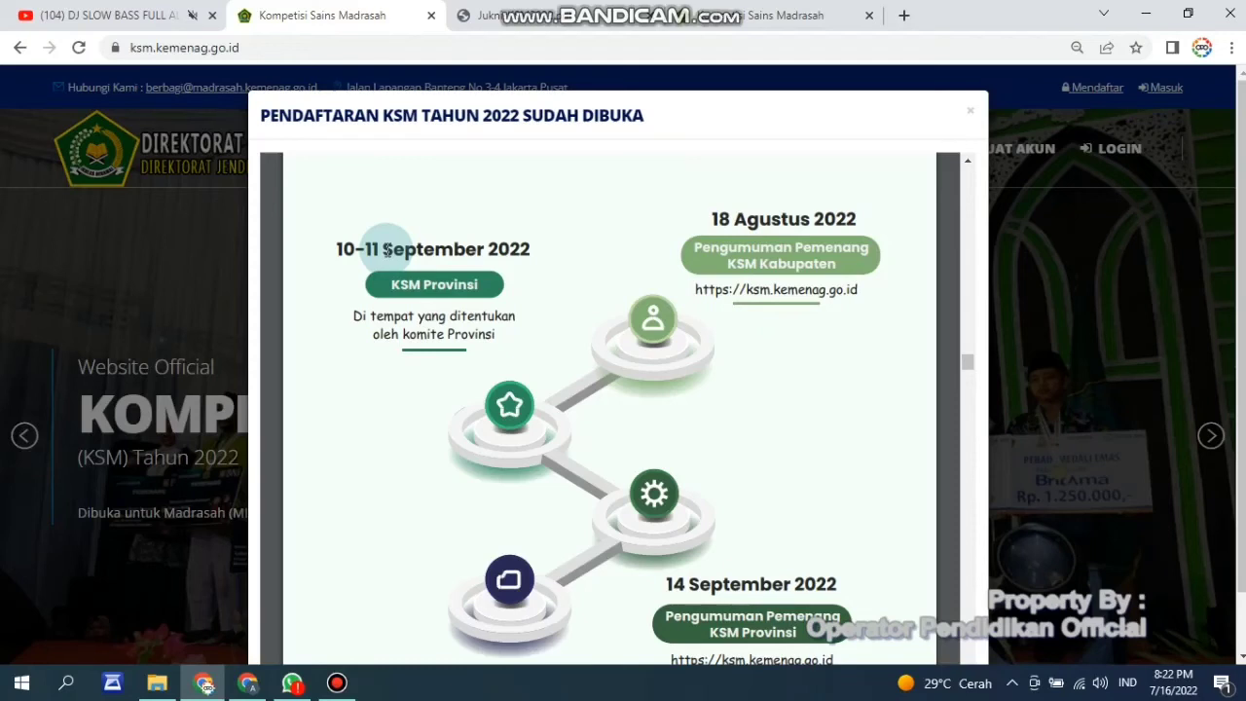
{"action": "scroll", "coordinate": [525, 375], "scroll_direction": "down", "scroll_amount": 2}
{"action": "scroll", "coordinate": [630, 370], "scroll_direction": "up", "scroll_amount": 1}
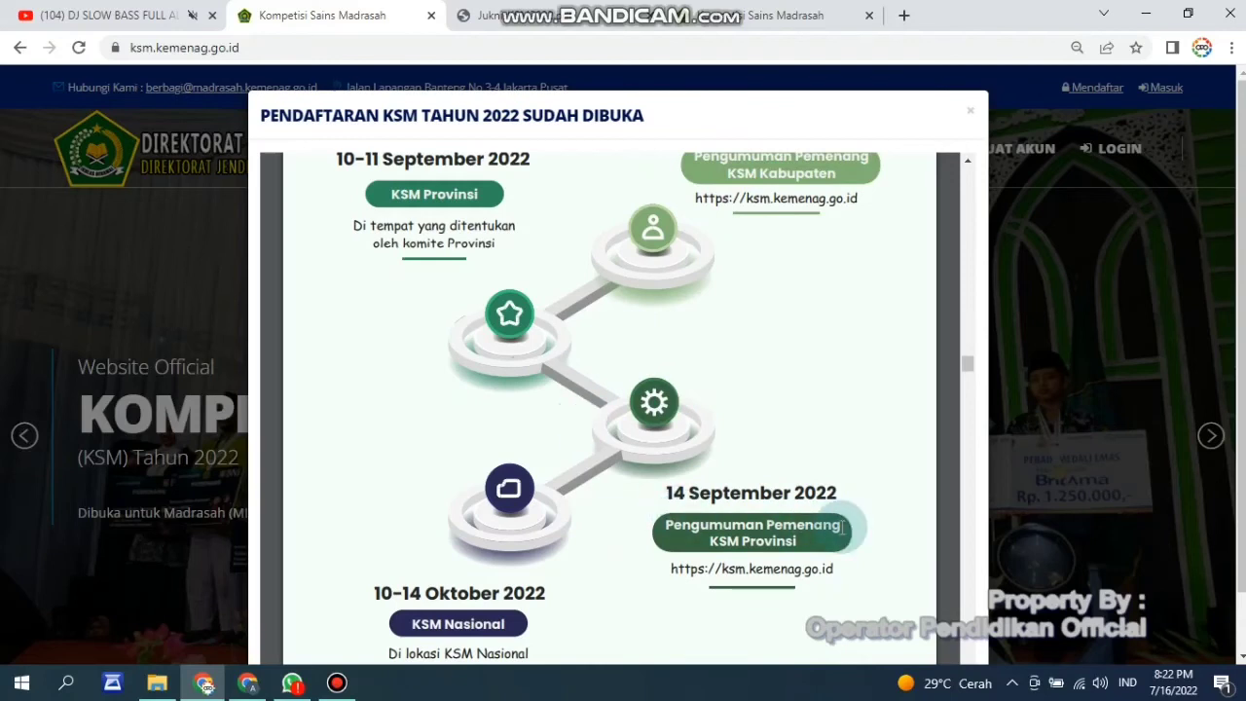
{"action": "scroll", "coordinate": [842, 528], "scroll_direction": "down", "scroll_amount": 2}
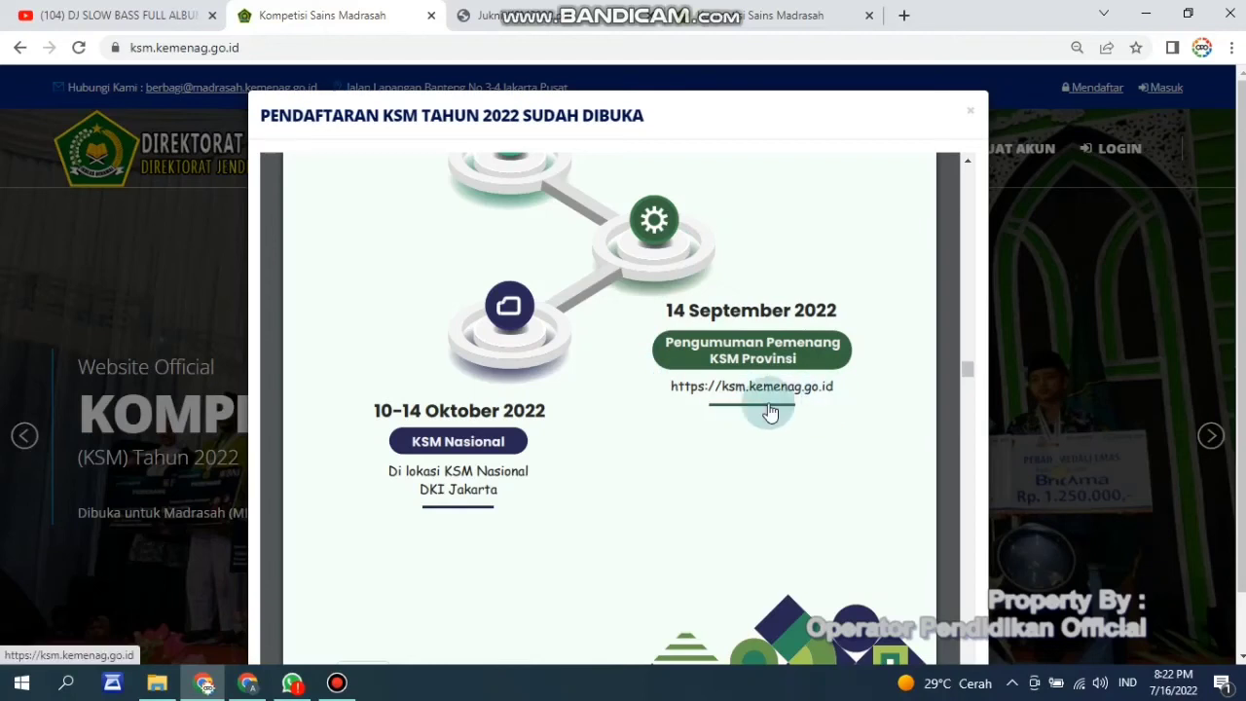
{"action": "scroll", "coordinate": [435, 446], "scroll_direction": "down", "scroll_amount": 5}
{"action": "scroll", "coordinate": [435, 446], "scroll_direction": "up", "scroll_amount": 4}
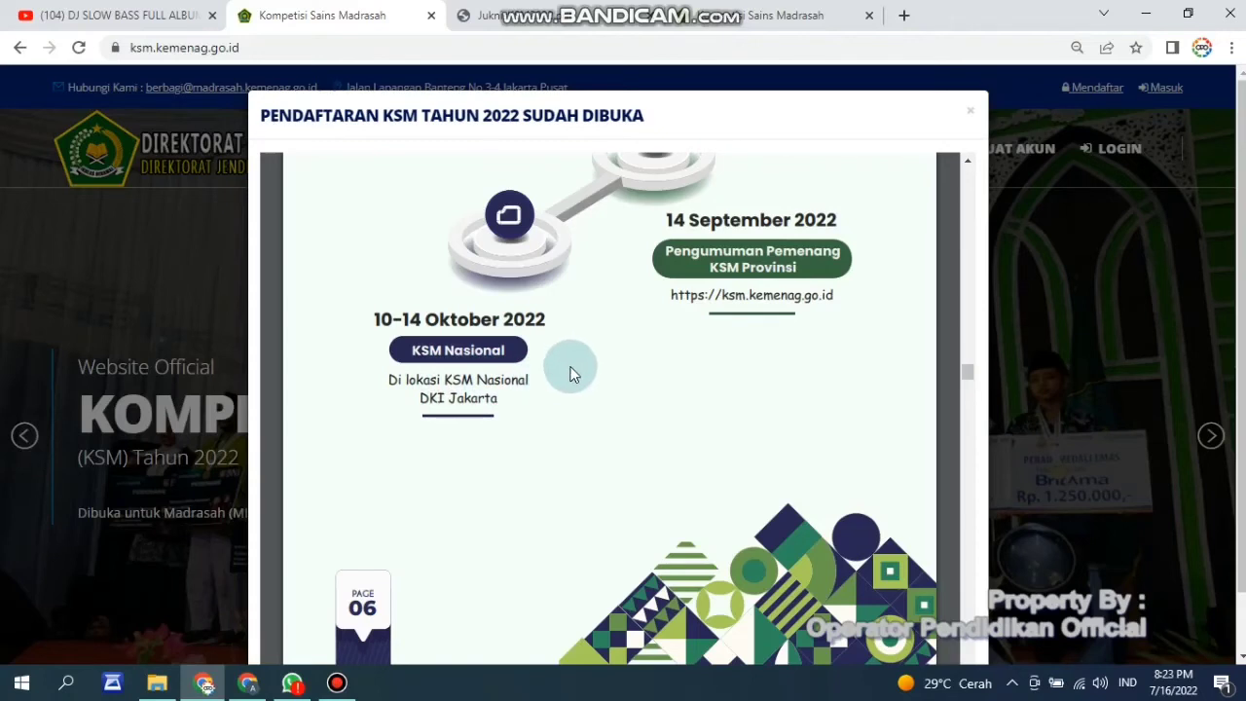
{"action": "scroll", "coordinate": [584, 368], "scroll_direction": "down", "scroll_amount": 2}
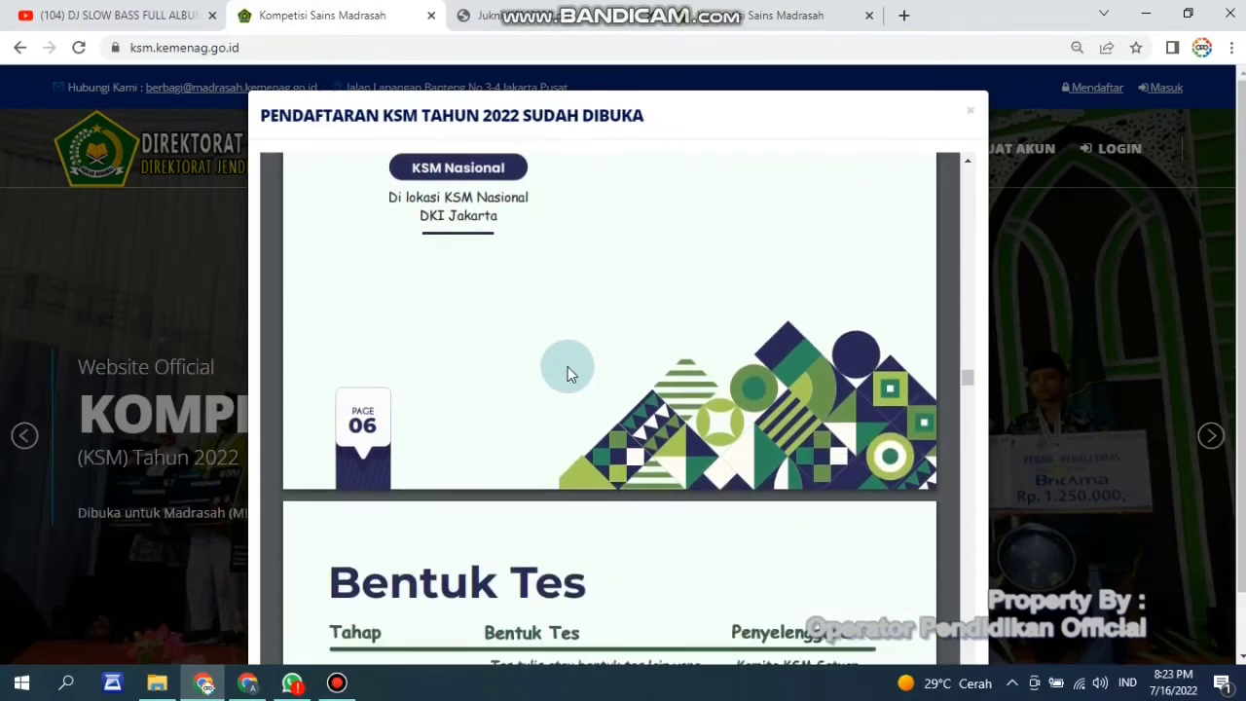
{"action": "scroll", "coordinate": [567, 367], "scroll_direction": "down", "scroll_amount": 6}
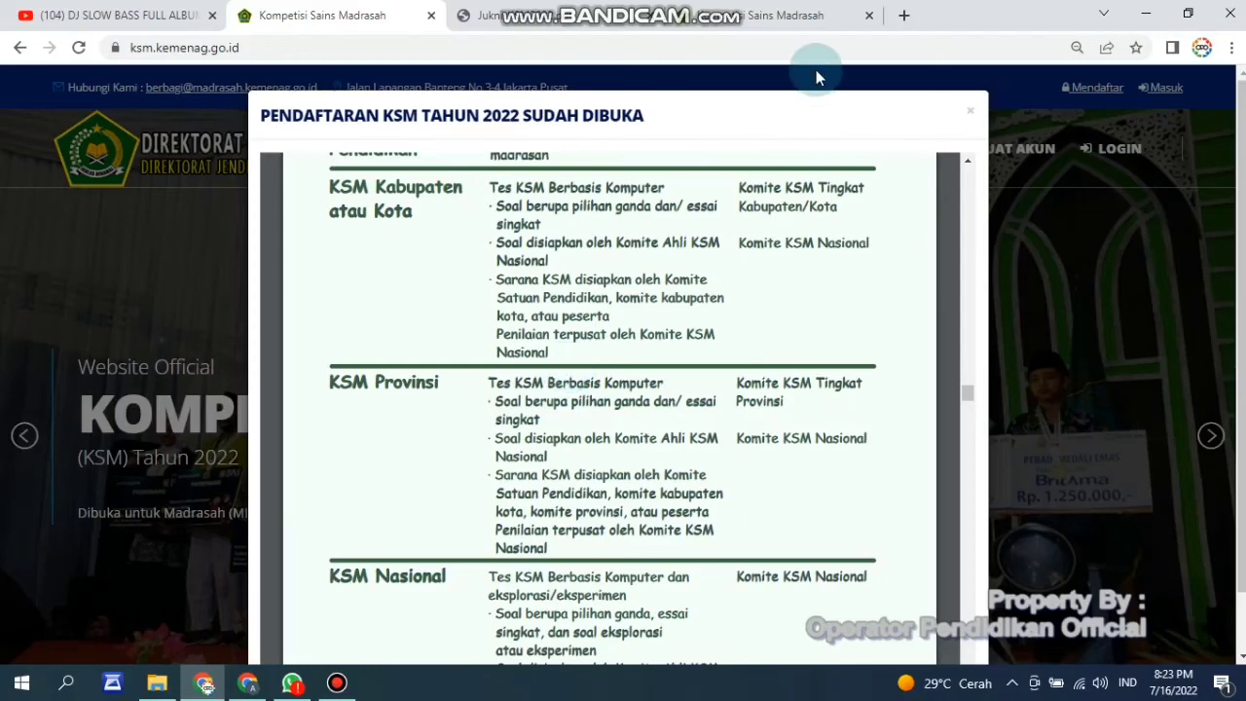
Step: Open the account registration form from the KSM portal's home page
{"action": "key", "text": "Escape"}
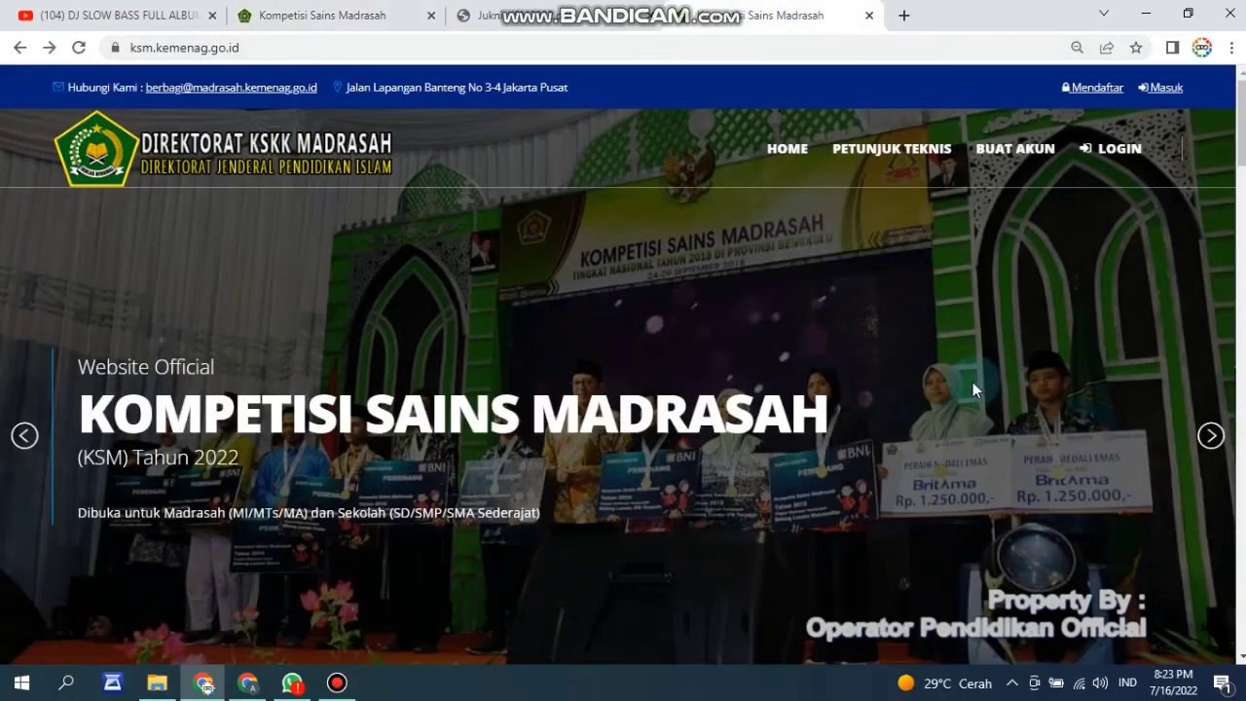
{"action": "left_click", "coordinate": [400, 544]}
{"action": "left_click", "coordinate": [624, 418]}
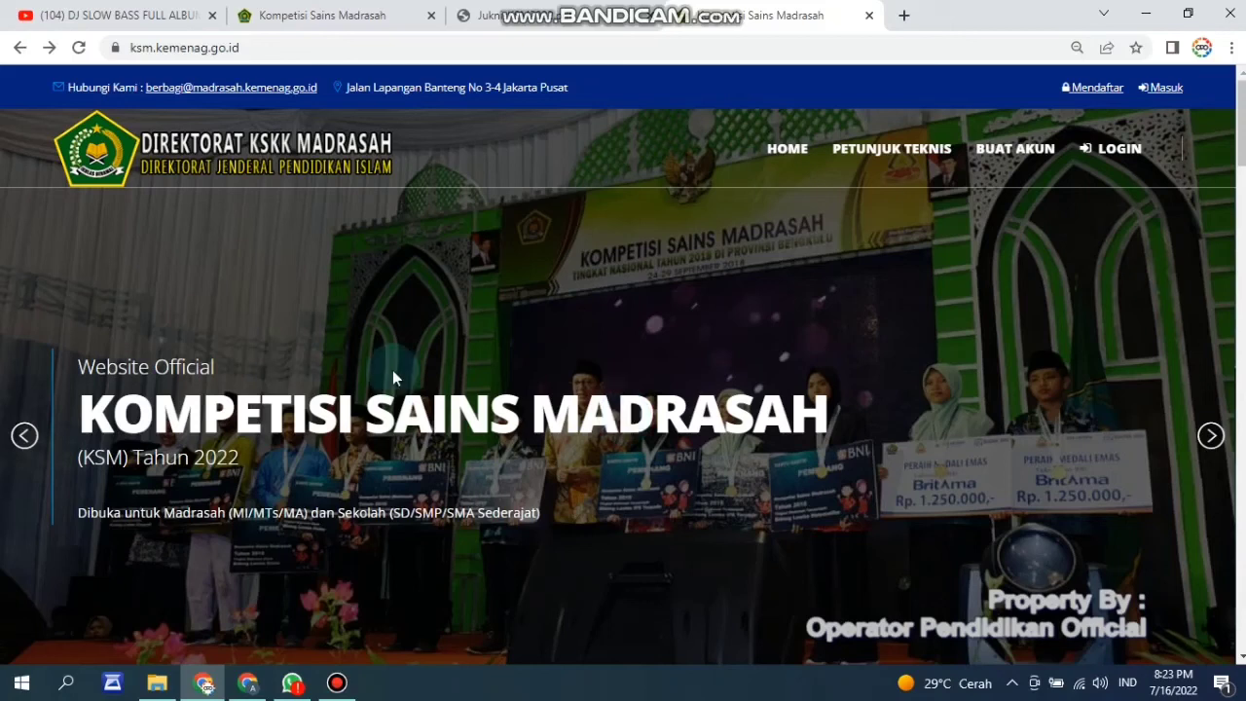
{"action": "left_click", "coordinate": [410, 245]}
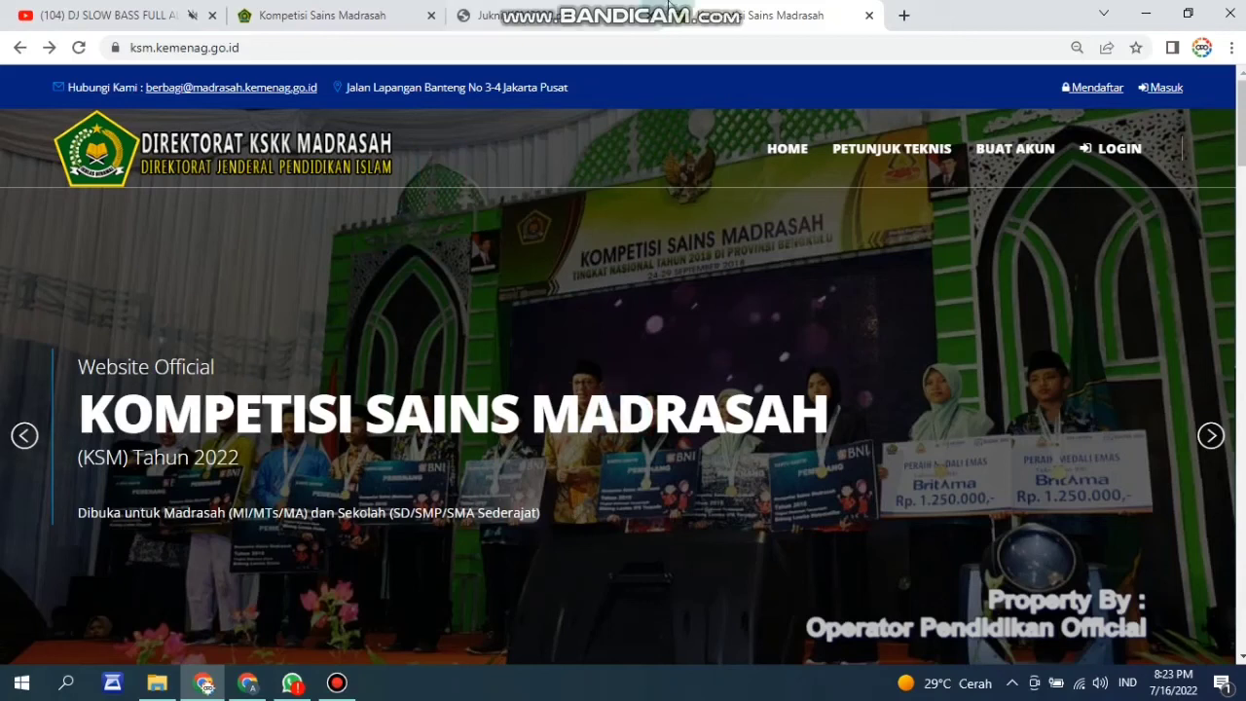
{"action": "mouse_move", "coordinate": [717, 25]}
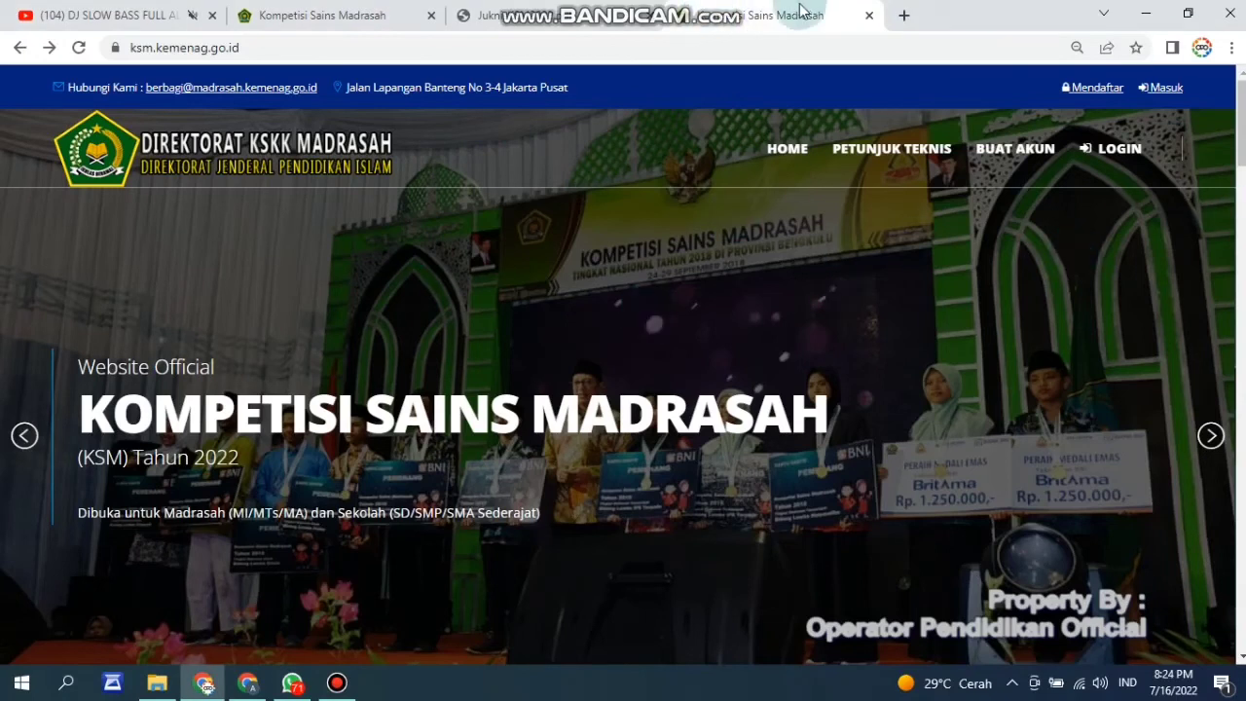
{"action": "left_click", "coordinate": [1105, 91]}
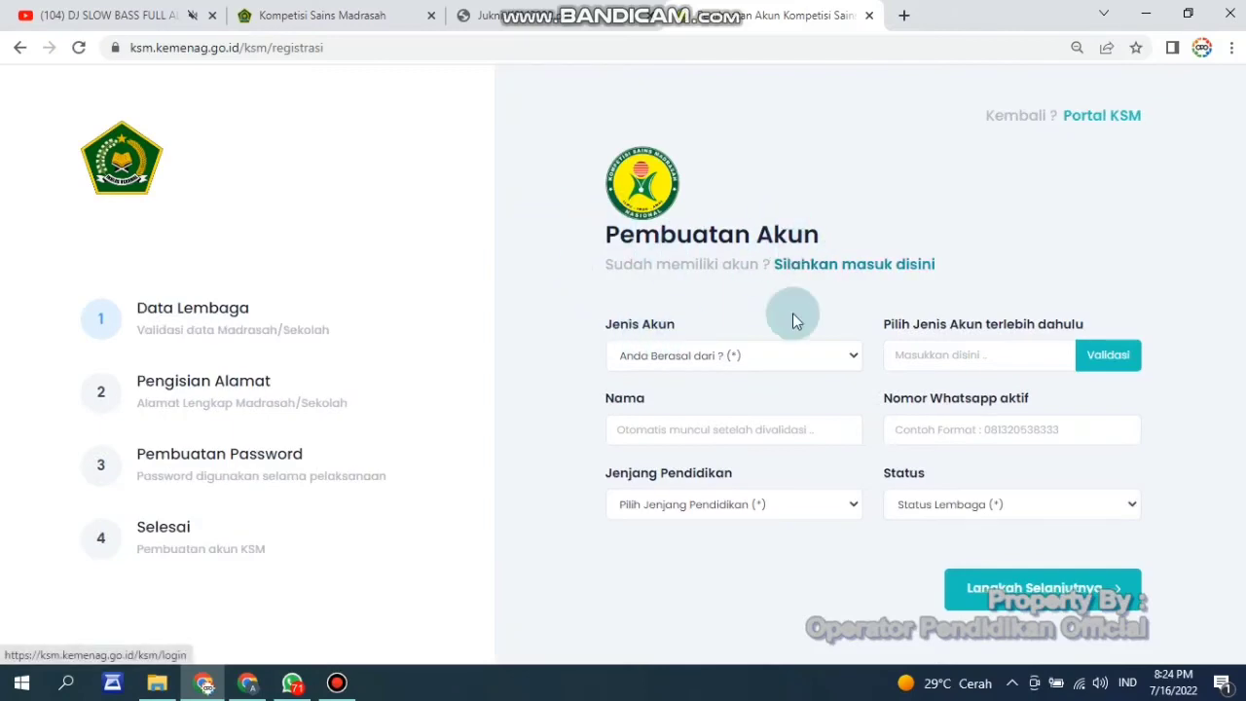
Step: Set the account type to Madrasah, enter the institution's statistics number (NSM) and validate it
{"action": "left_click", "coordinate": [816, 358]}
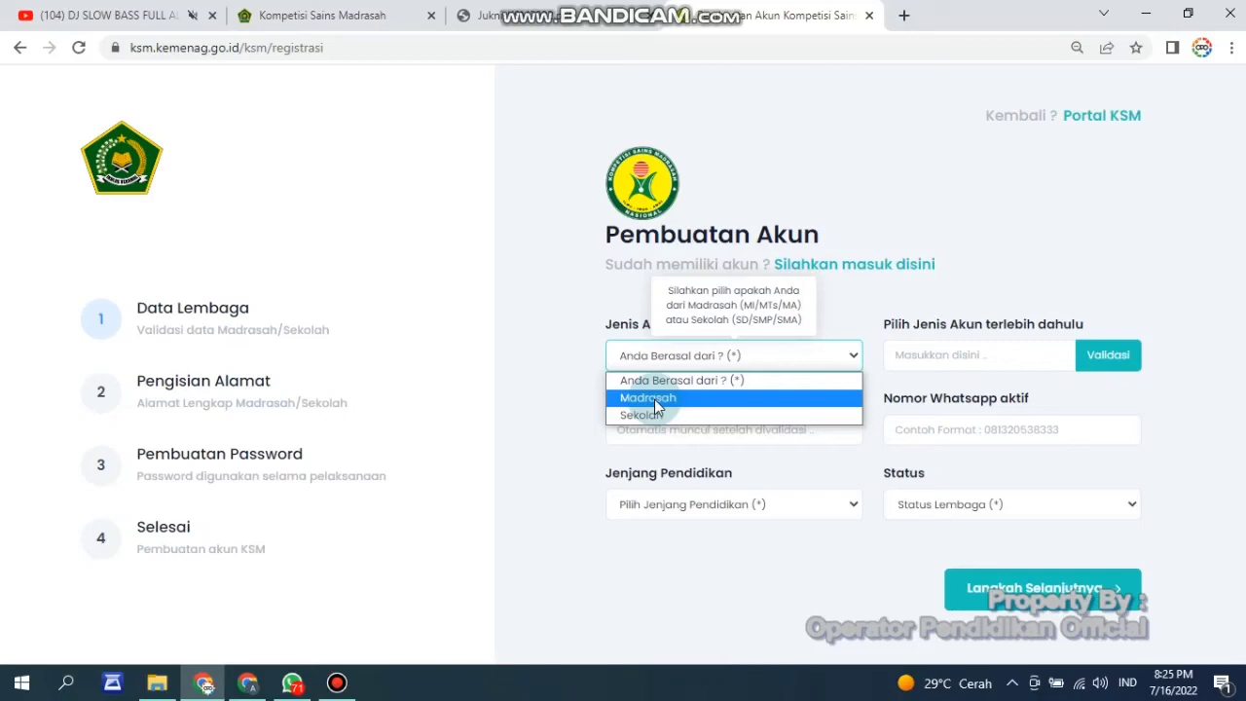
{"action": "left_click", "coordinate": [650, 398]}
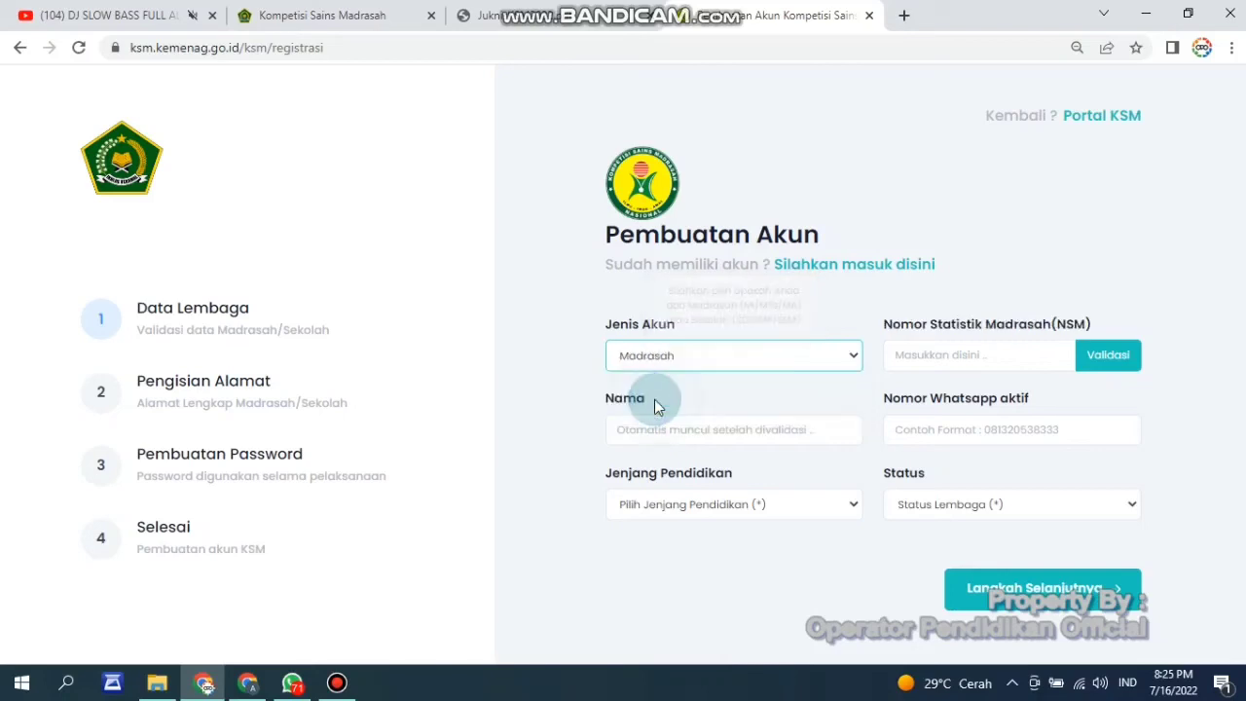
{"action": "left_click", "coordinate": [942, 358]}
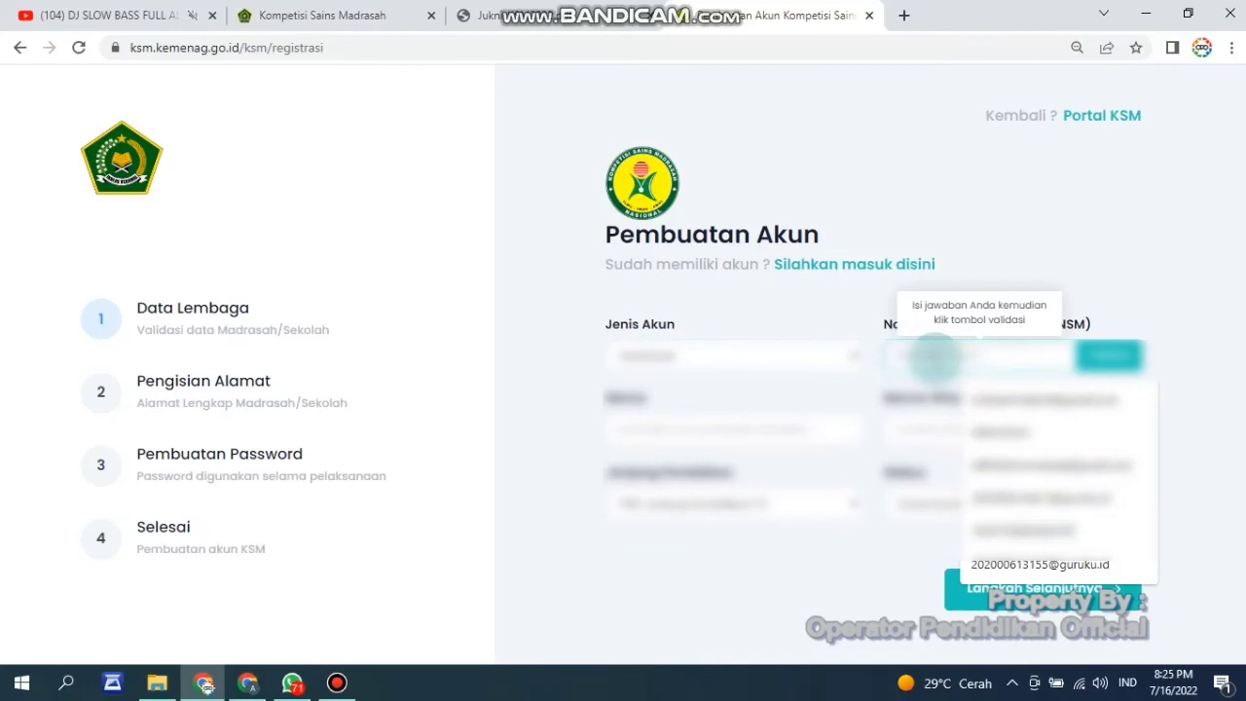
{"action": "left_click", "coordinate": [1057, 256]}
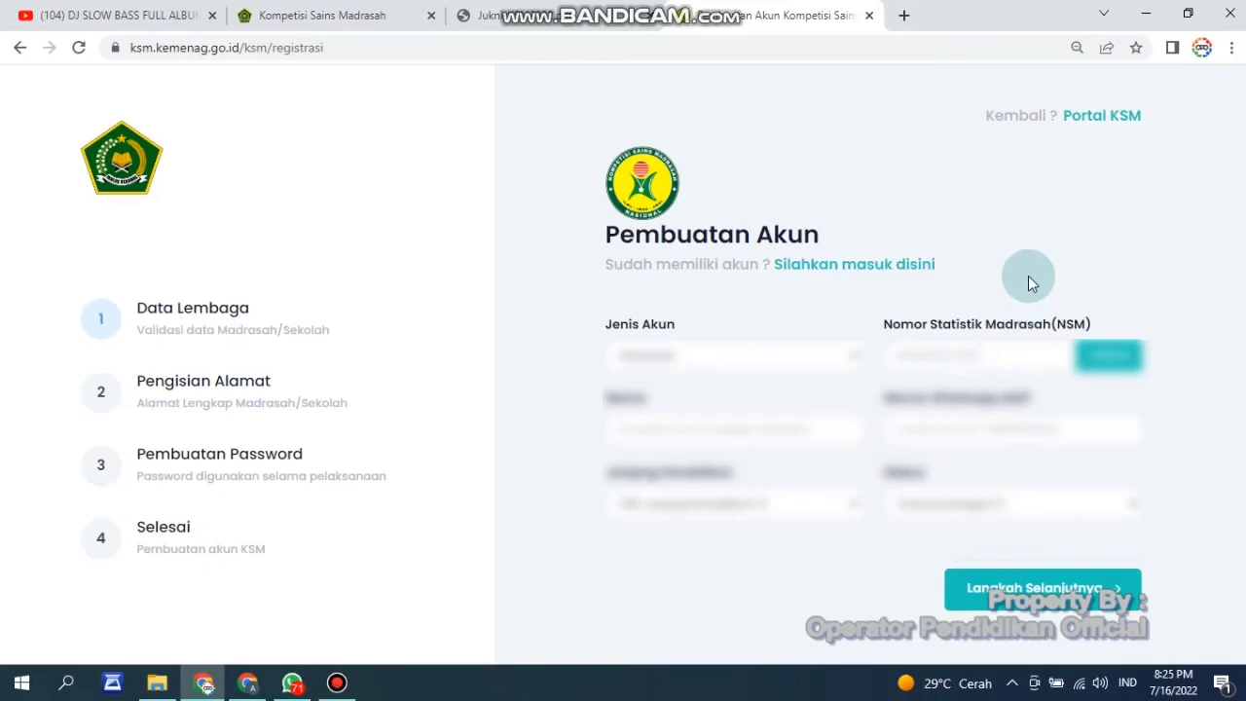
{"action": "left_click", "coordinate": [974, 352]}
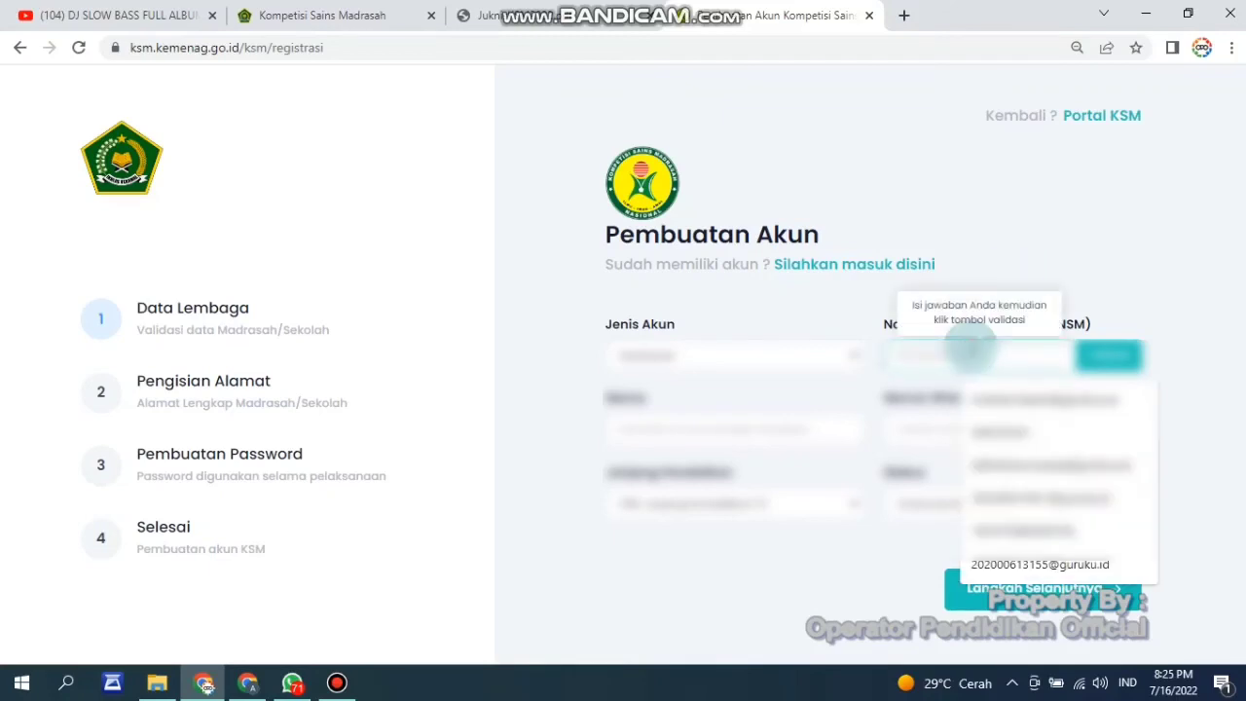
{"action": "type", "text": "1"}
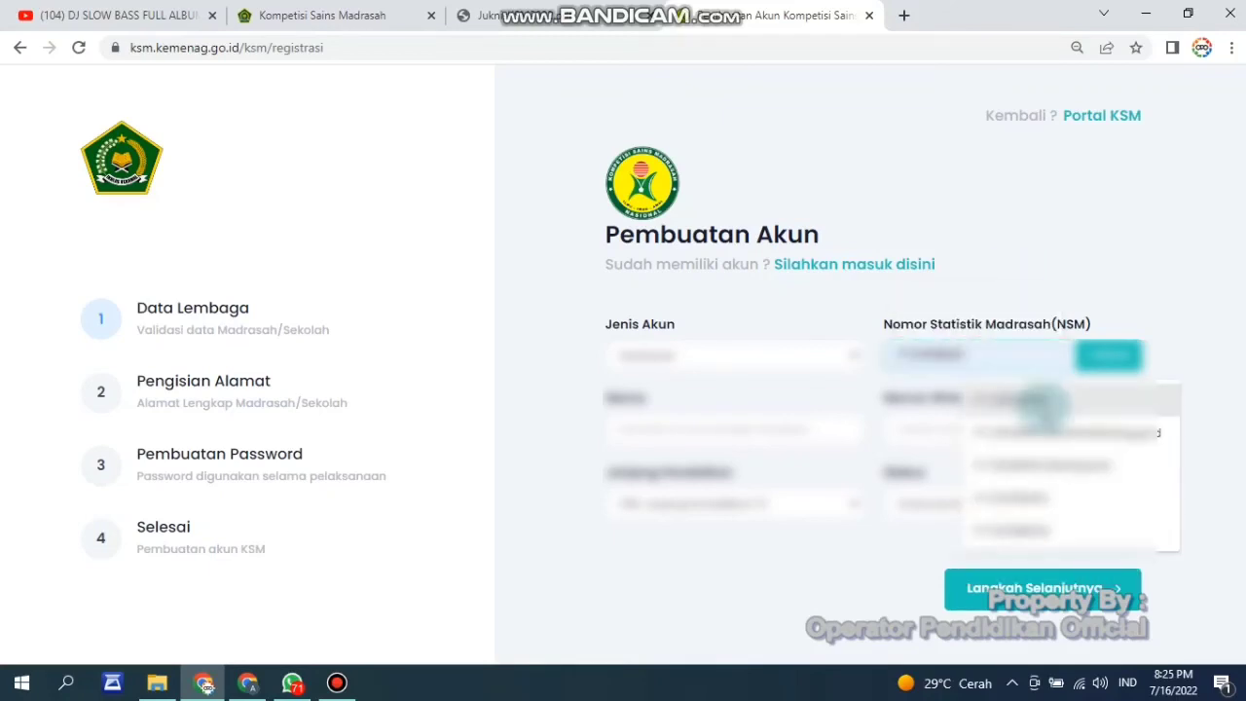
{"action": "left_click", "coordinate": [1042, 405]}
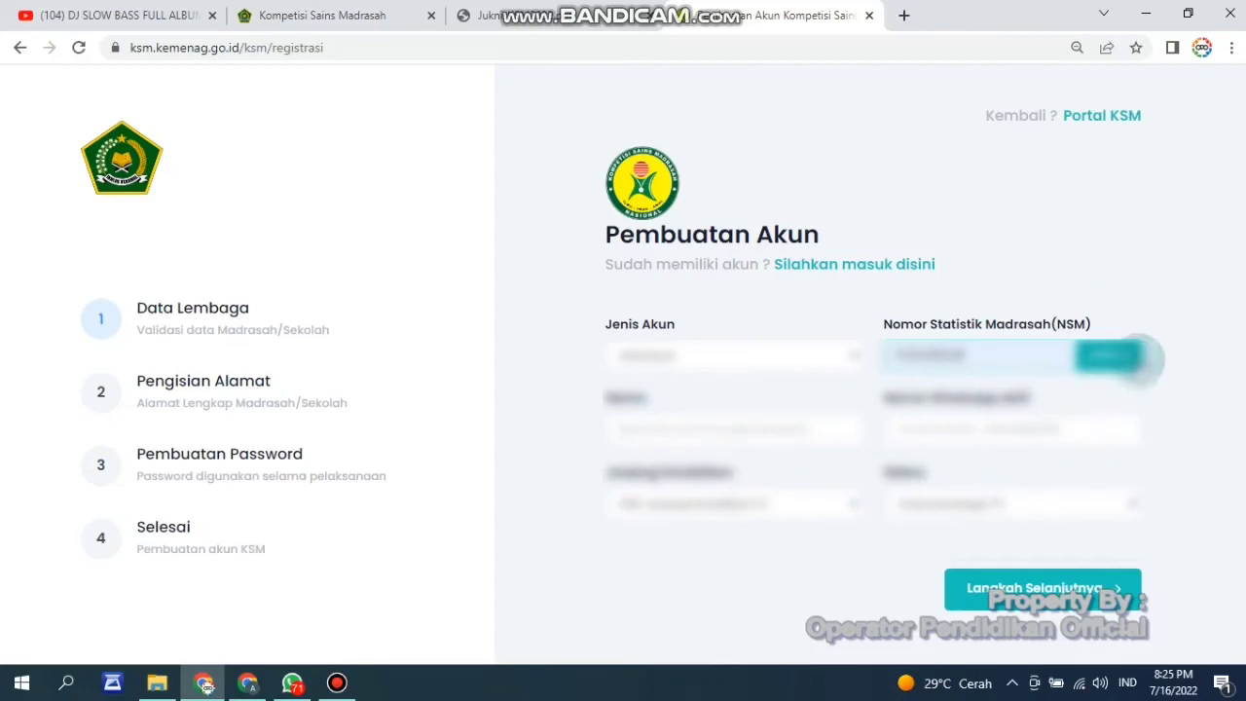
{"action": "left_click", "coordinate": [1113, 354]}
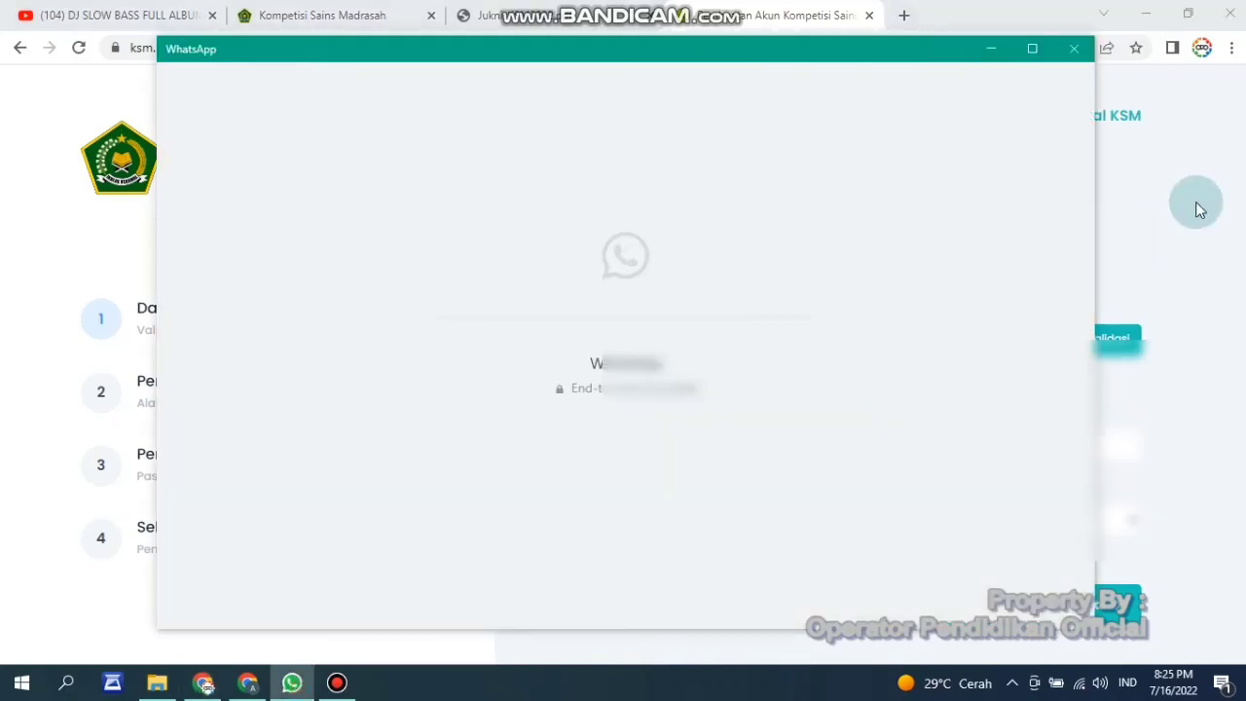
Step: Fill in the active WhatsApp number and continue to the address section of the registration
{"action": "left_click", "coordinate": [1197, 209]}
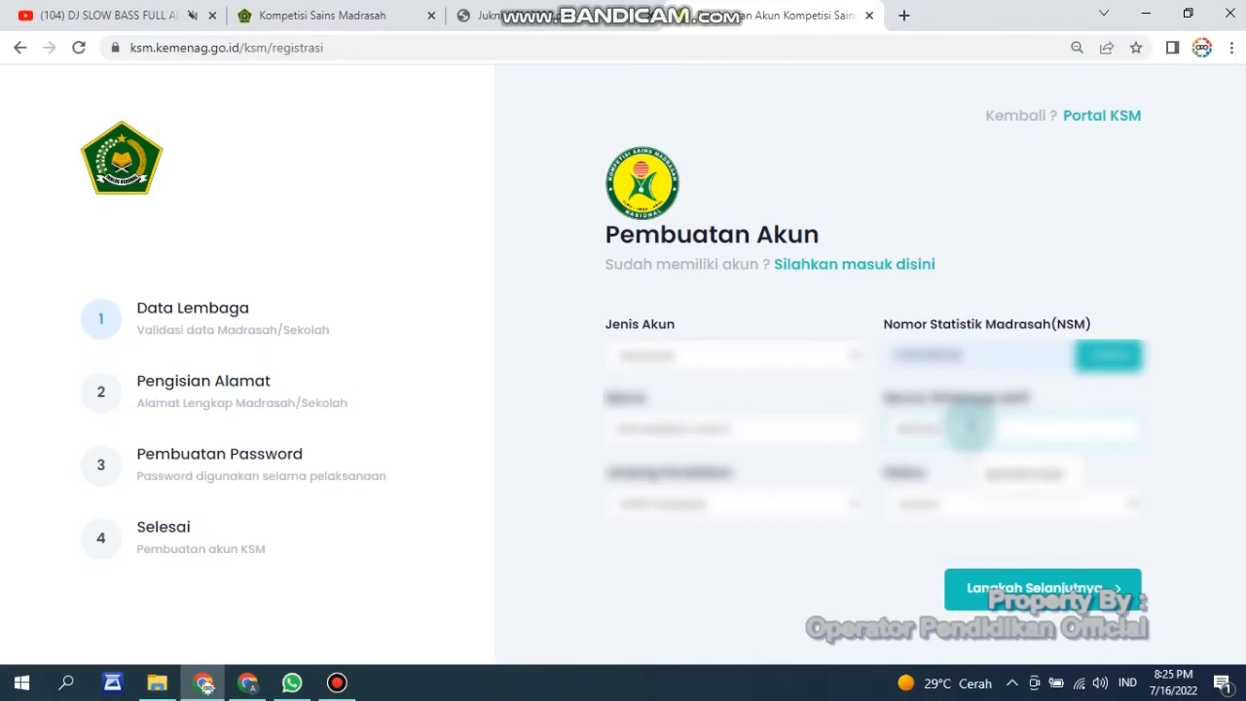
{"action": "left_click", "coordinate": [1012, 472]}
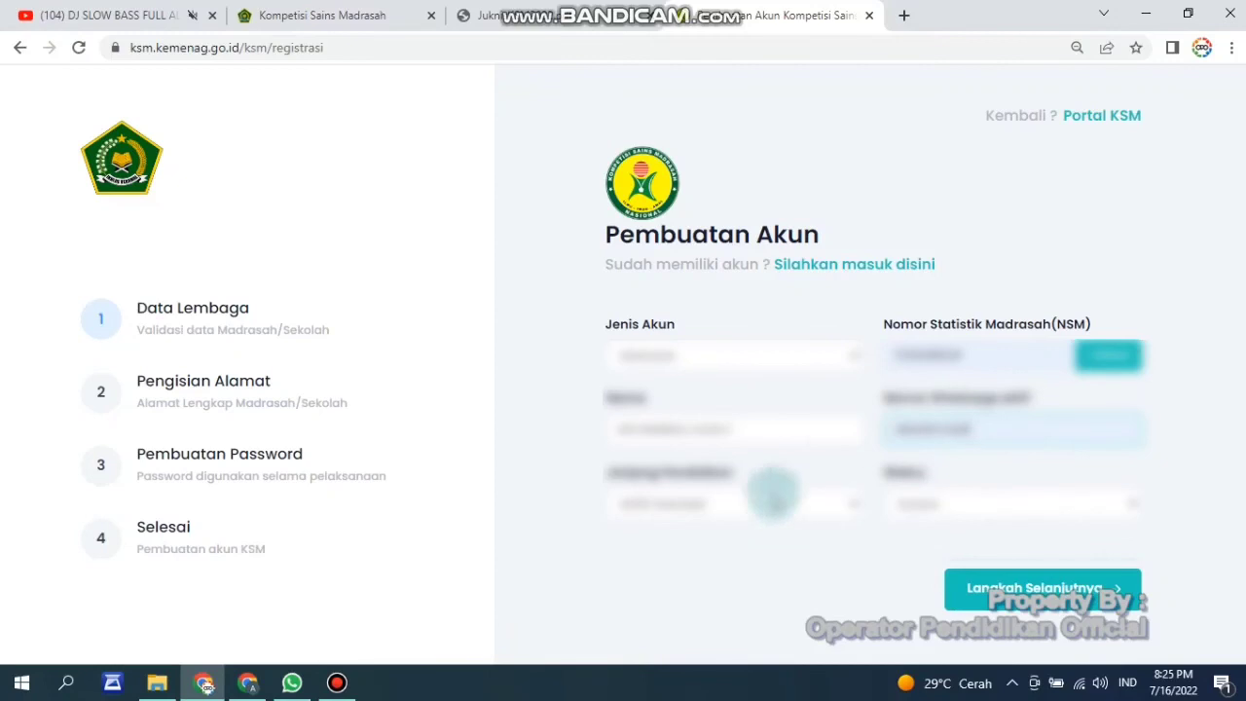
{"action": "left_click", "coordinate": [1103, 604]}
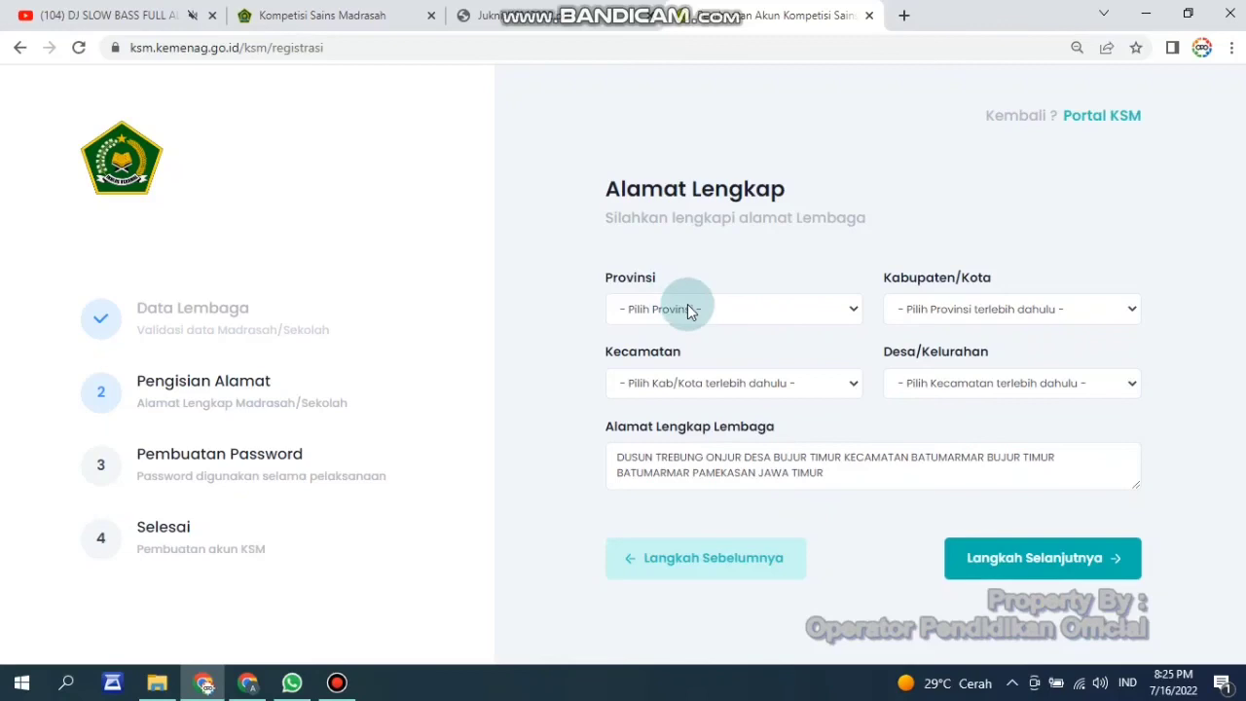
Step: Select the institution's province and regency to match the full address given on the form
{"action": "left_click", "coordinate": [717, 310]}
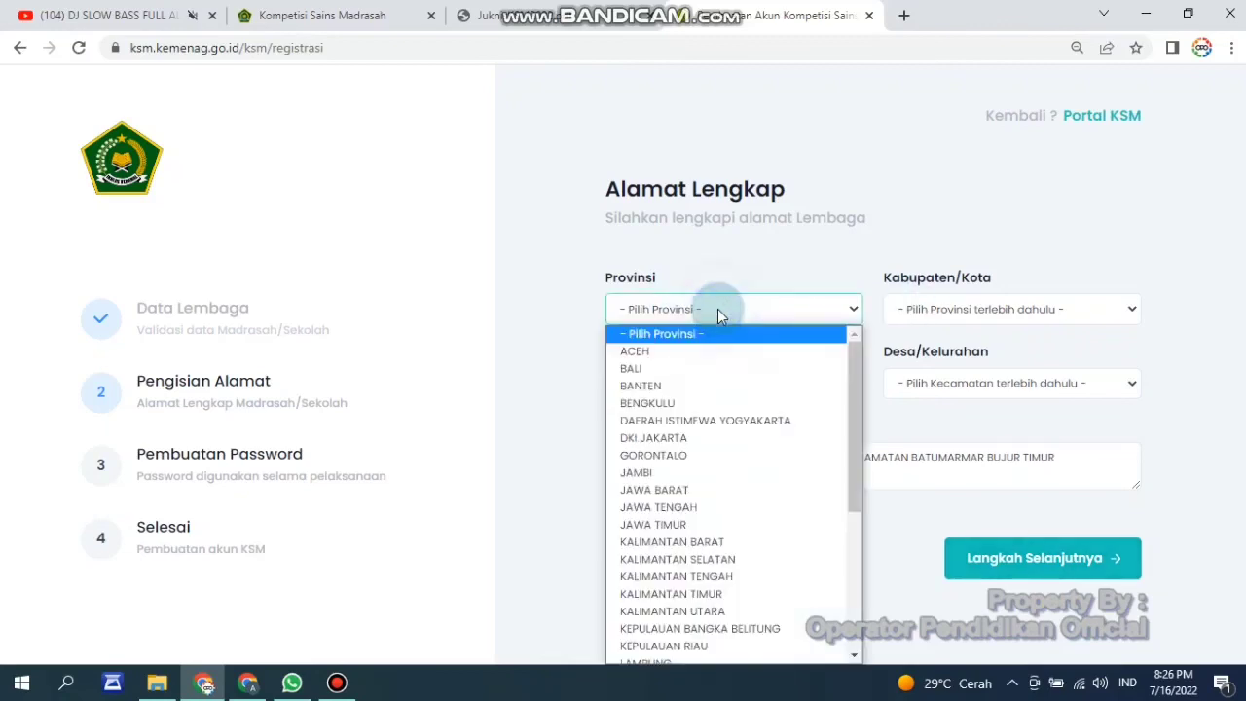
{"action": "left_click", "coordinate": [693, 519]}
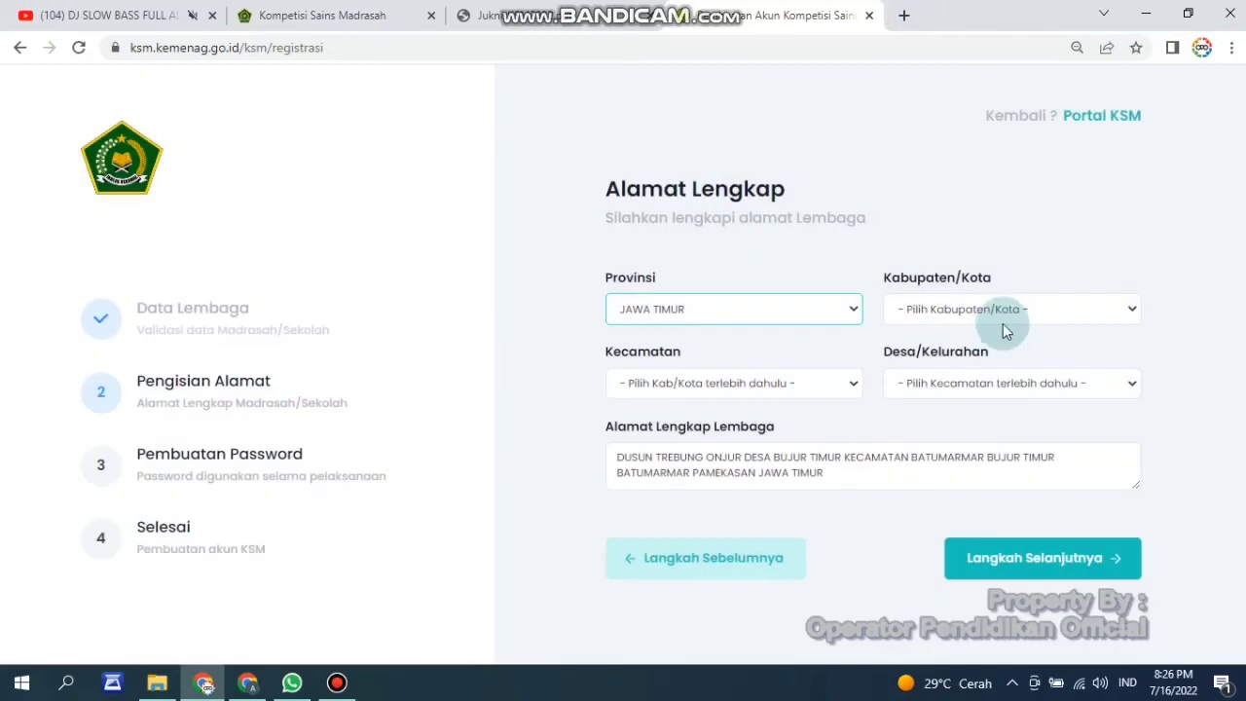
{"action": "left_click", "coordinate": [998, 313]}
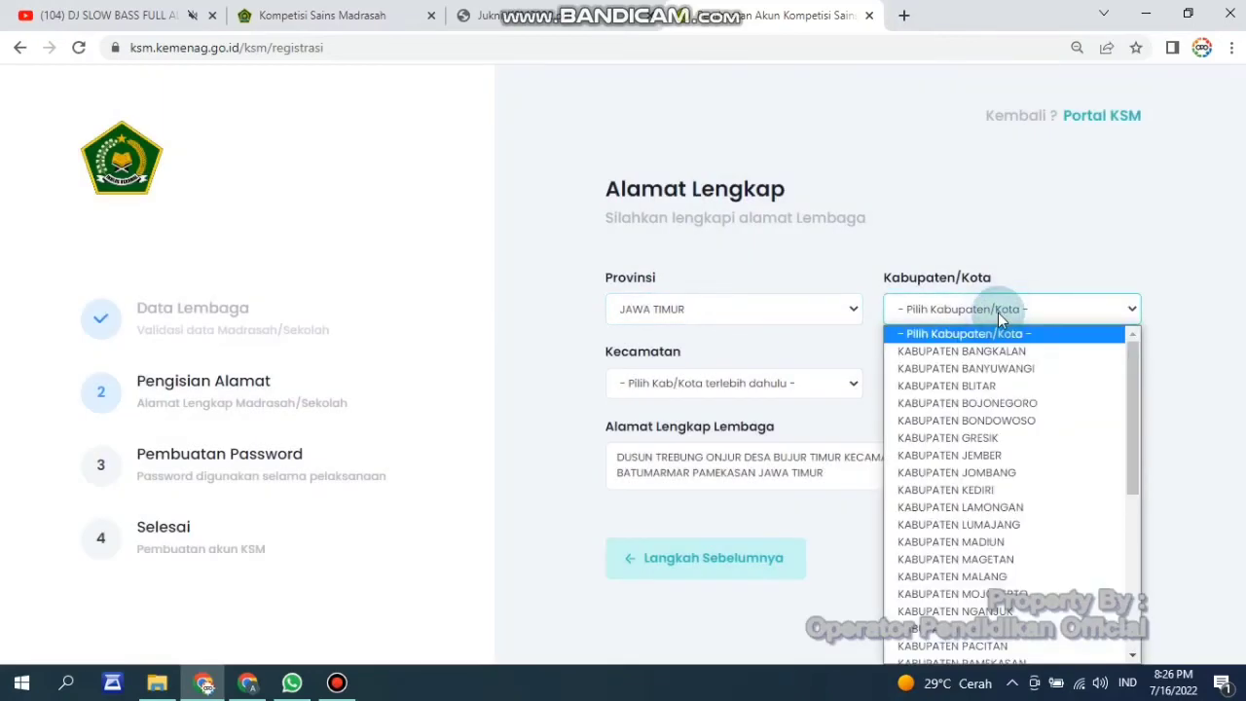
{"action": "scroll", "coordinate": [1003, 428], "scroll_direction": "down", "scroll_amount": 4}
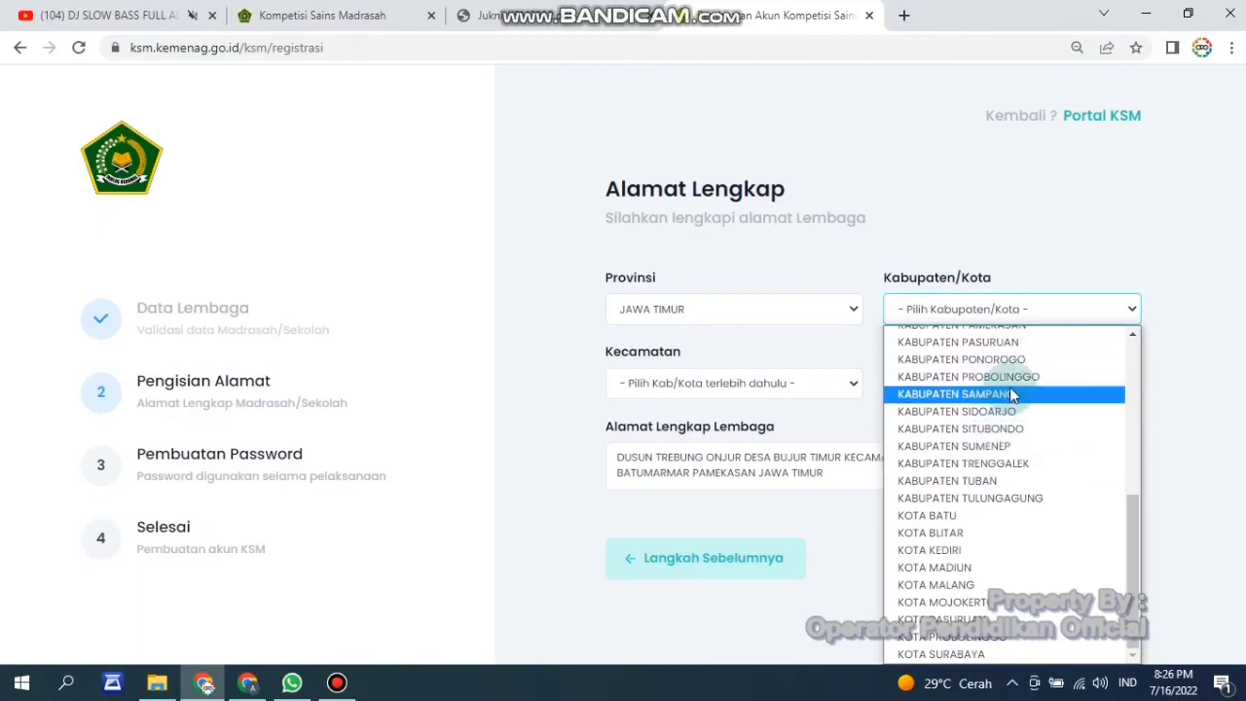
{"action": "scroll", "coordinate": [1010, 407], "scroll_direction": "up", "scroll_amount": 1}
{"action": "scroll", "coordinate": [1011, 406], "scroll_direction": "up", "scroll_amount": 3}
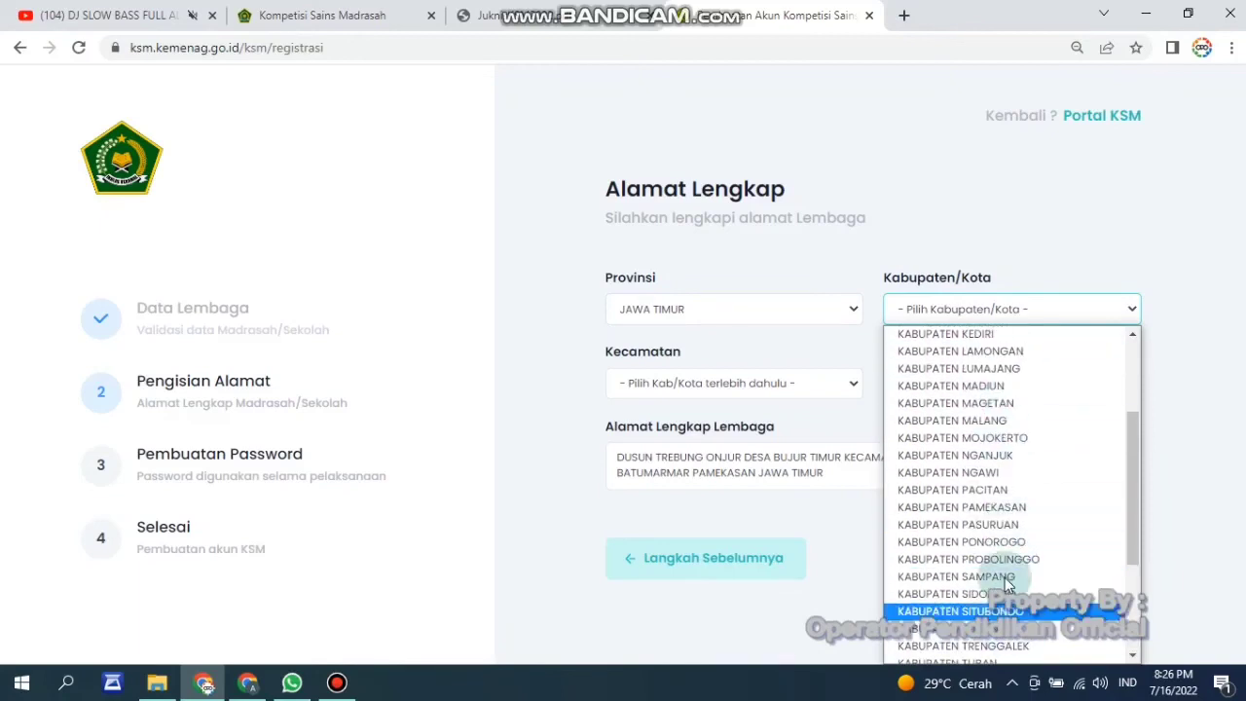
{"action": "left_click", "coordinate": [1009, 508]}
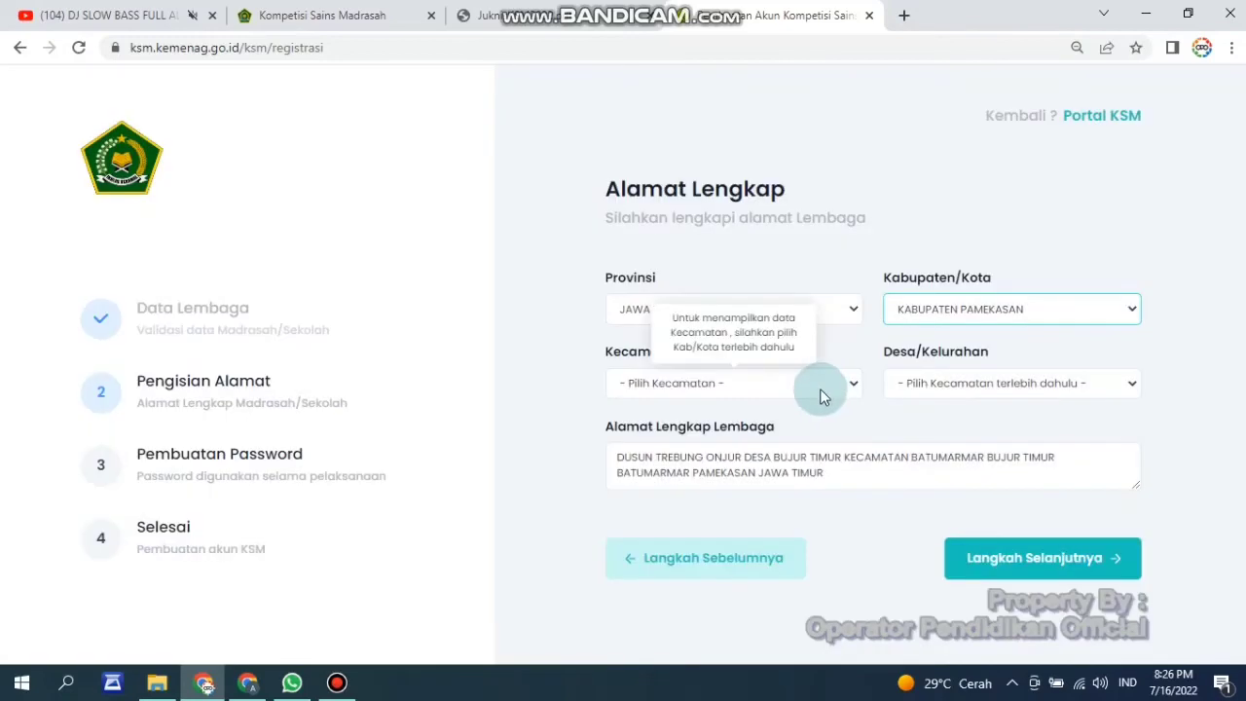
Step: Select the institution's district (Kecamatan) and village (Desa/Kelurahan) to match the full address given on the form
{"action": "left_click", "coordinate": [820, 390]}
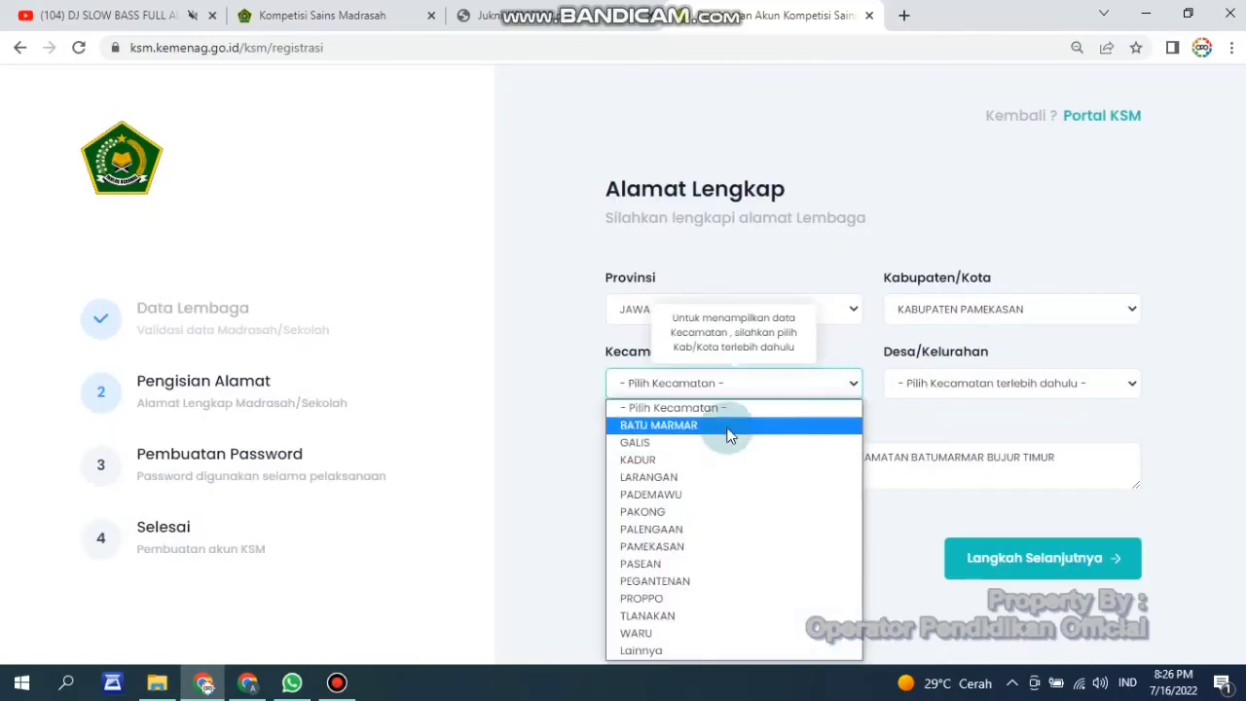
{"action": "left_click", "coordinate": [730, 426]}
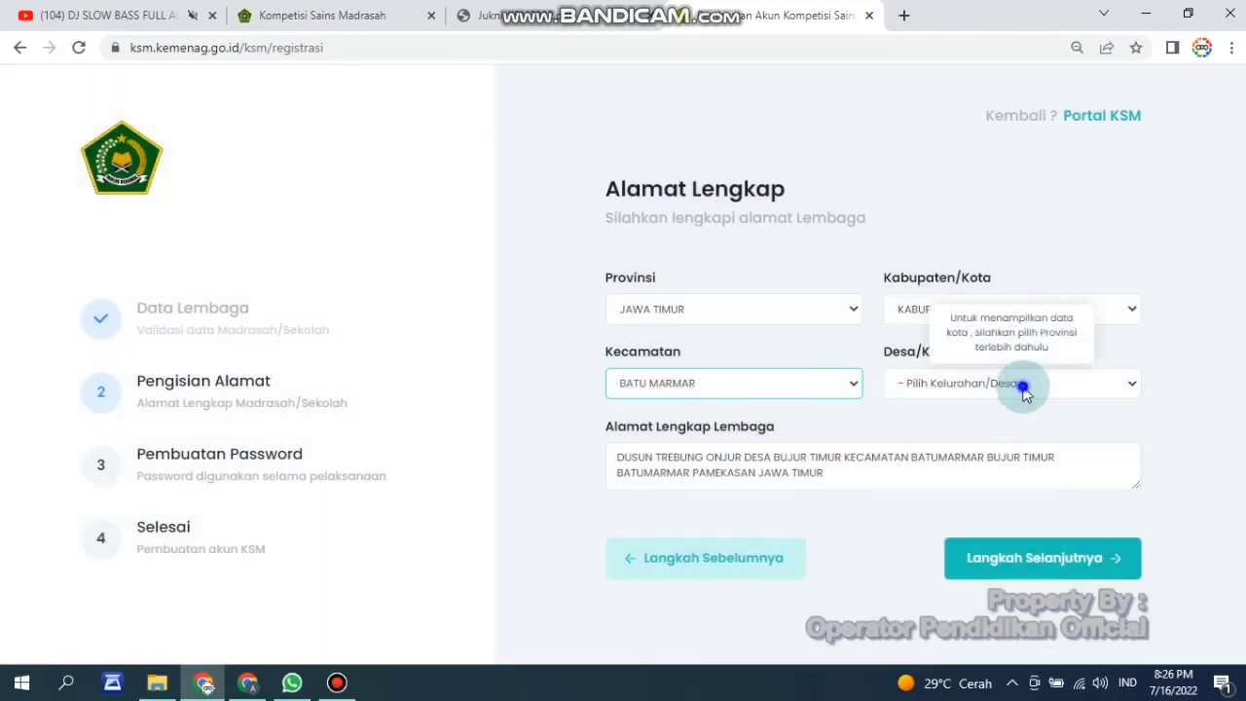
{"action": "left_click", "coordinate": [1022, 387]}
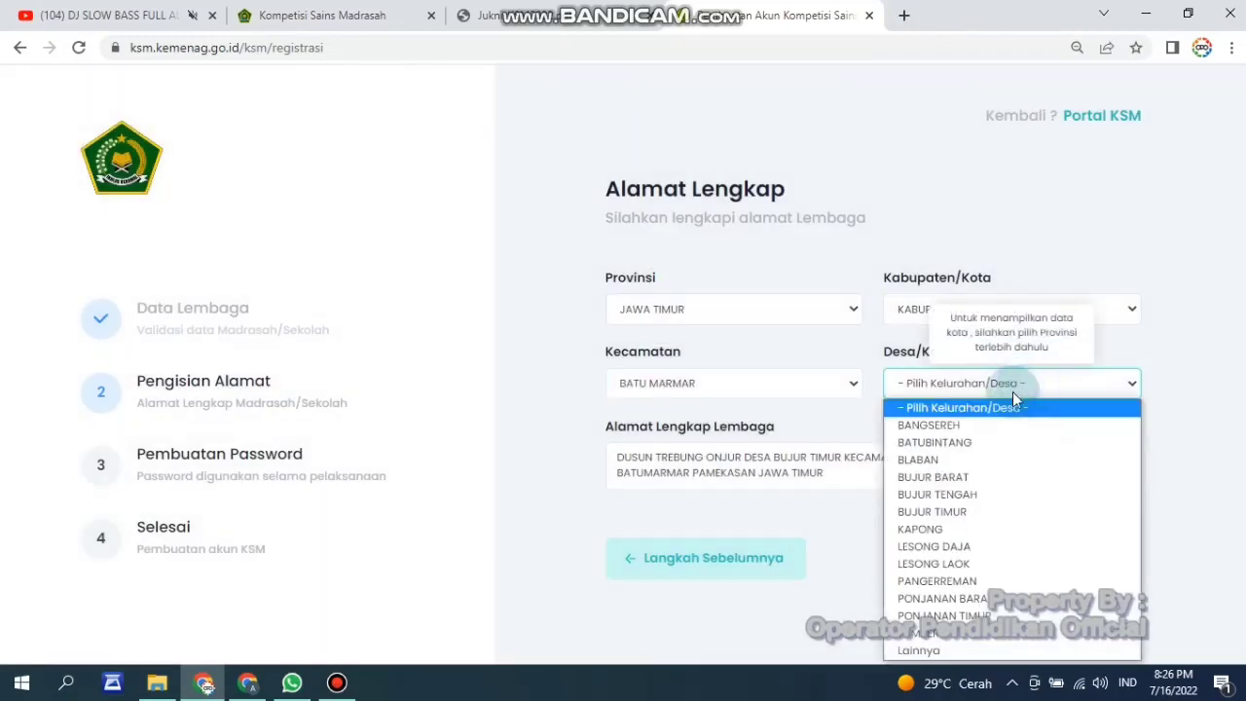
{"action": "left_click", "coordinate": [970, 513]}
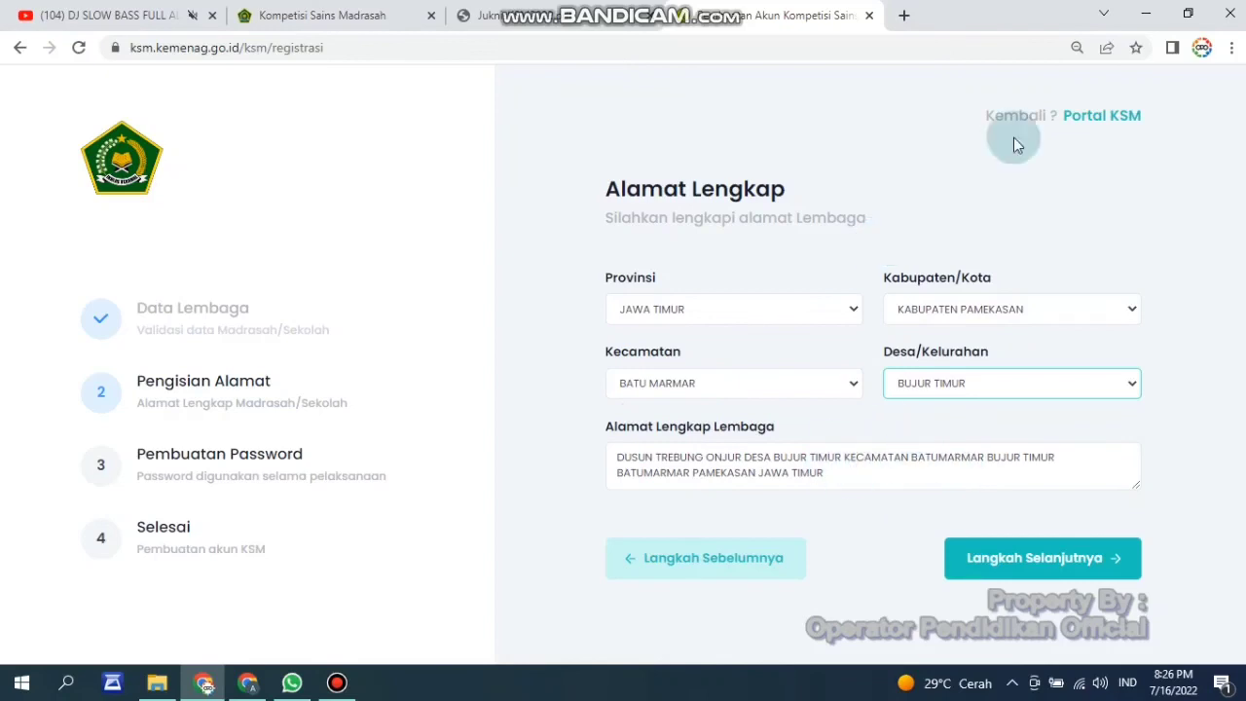
Step: Continue to the password section of the registration and fill in the institution's e-mail address, checking it against the Gmail account
{"action": "left_click", "coordinate": [1043, 570]}
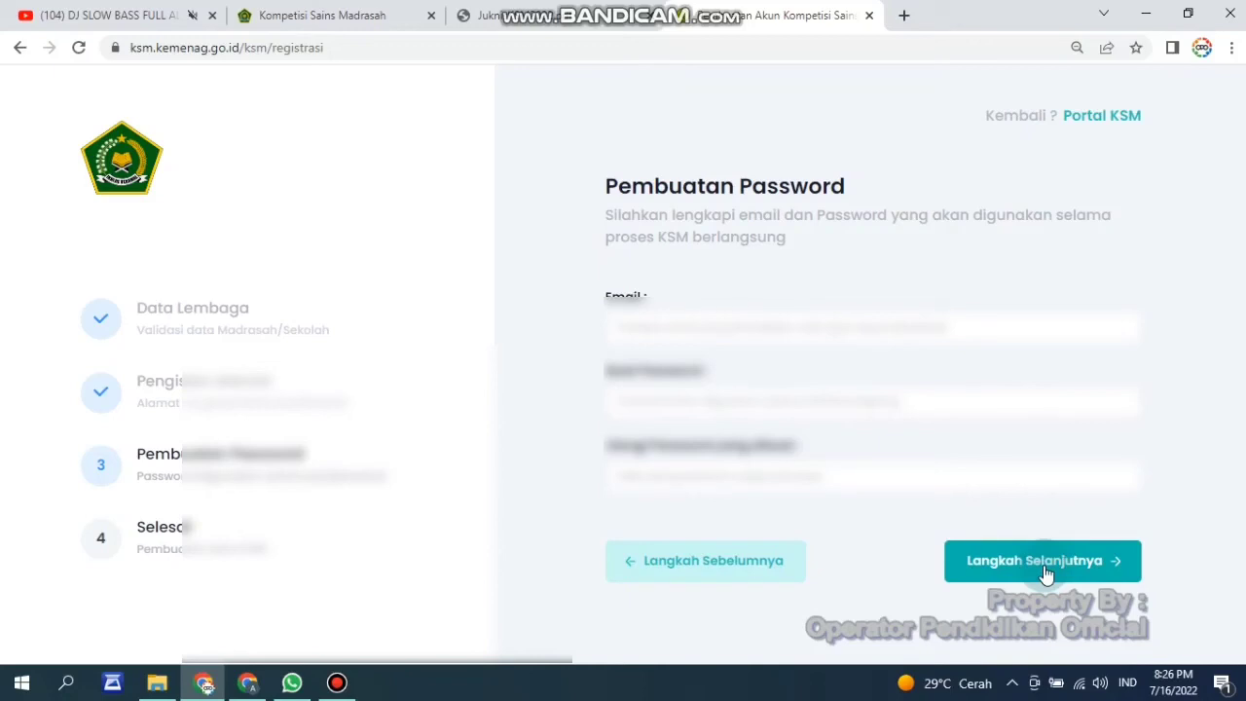
{"action": "left_click", "coordinate": [759, 331]}
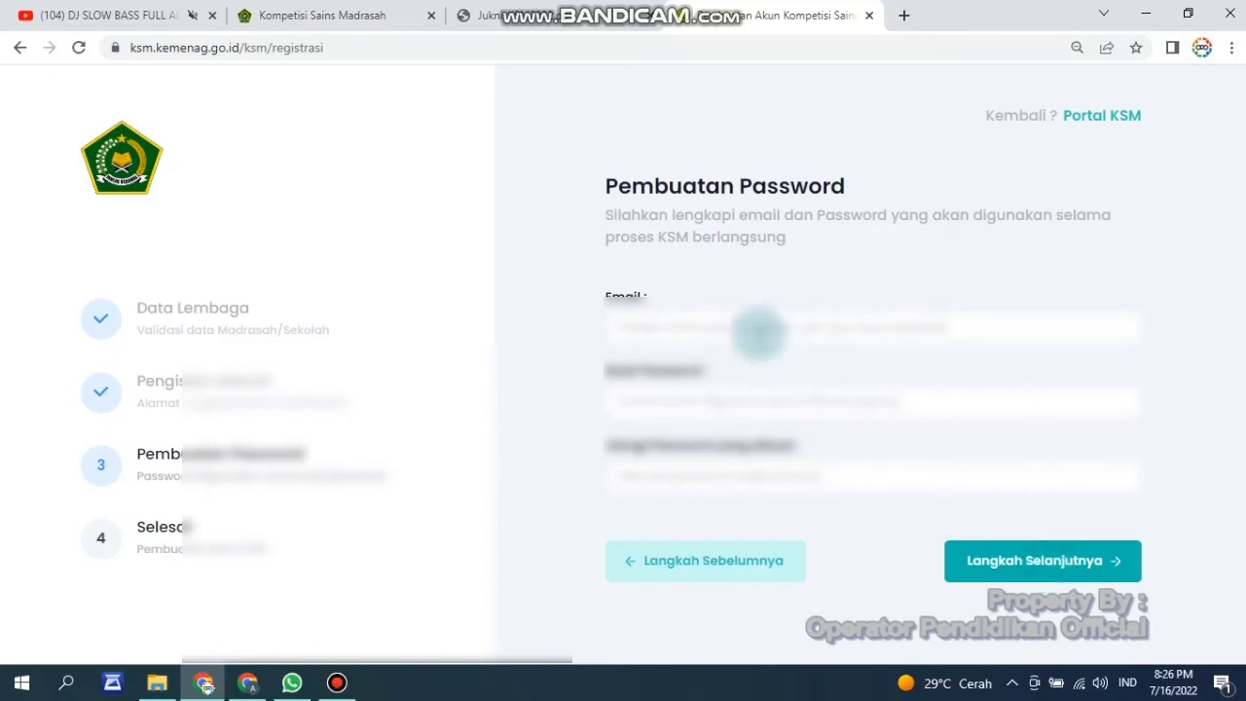
{"action": "left_click", "coordinate": [759, 331]}
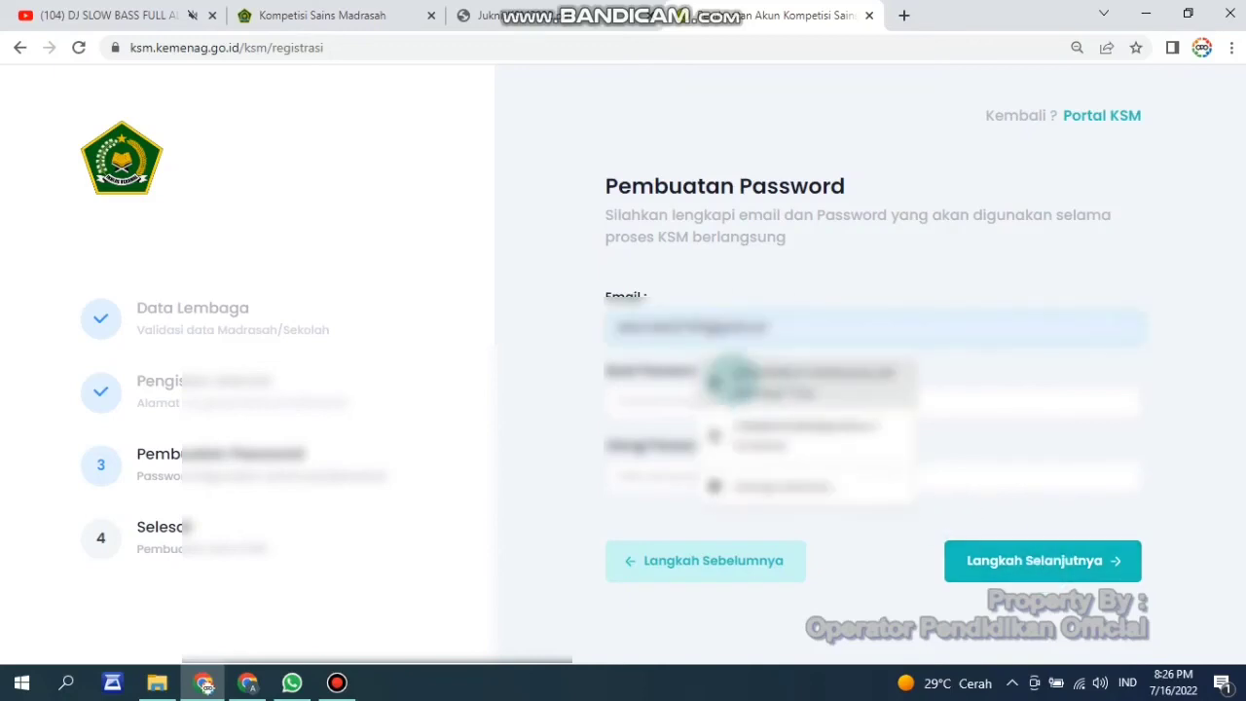
{"action": "left_click", "coordinate": [716, 253]}
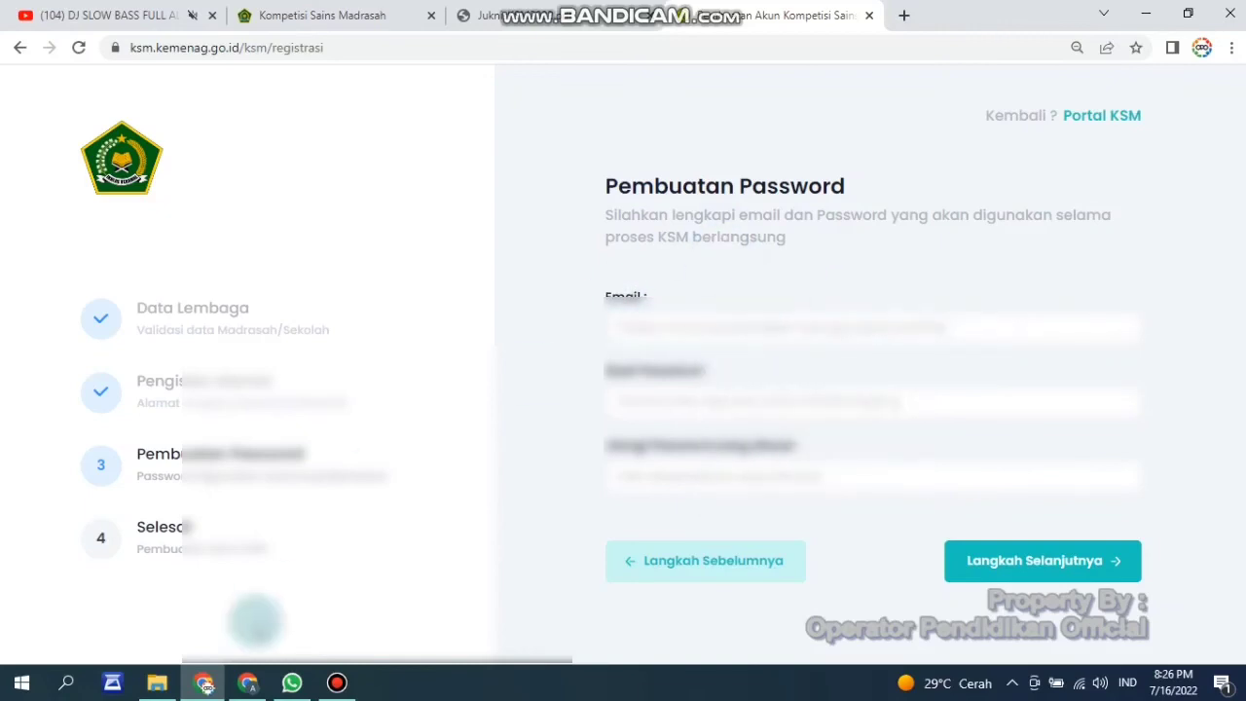
{"action": "left_click", "coordinate": [245, 685]}
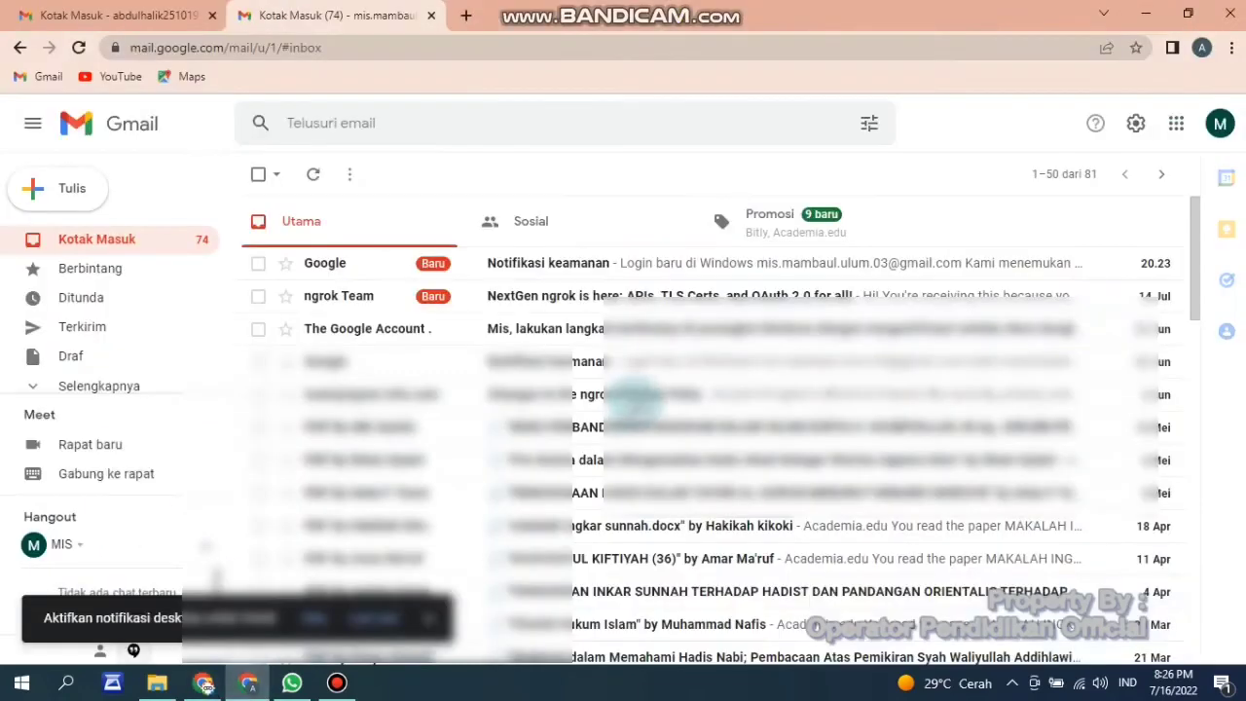
{"action": "left_click", "coordinate": [203, 682]}
{"action": "left_click", "coordinate": [621, 328]}
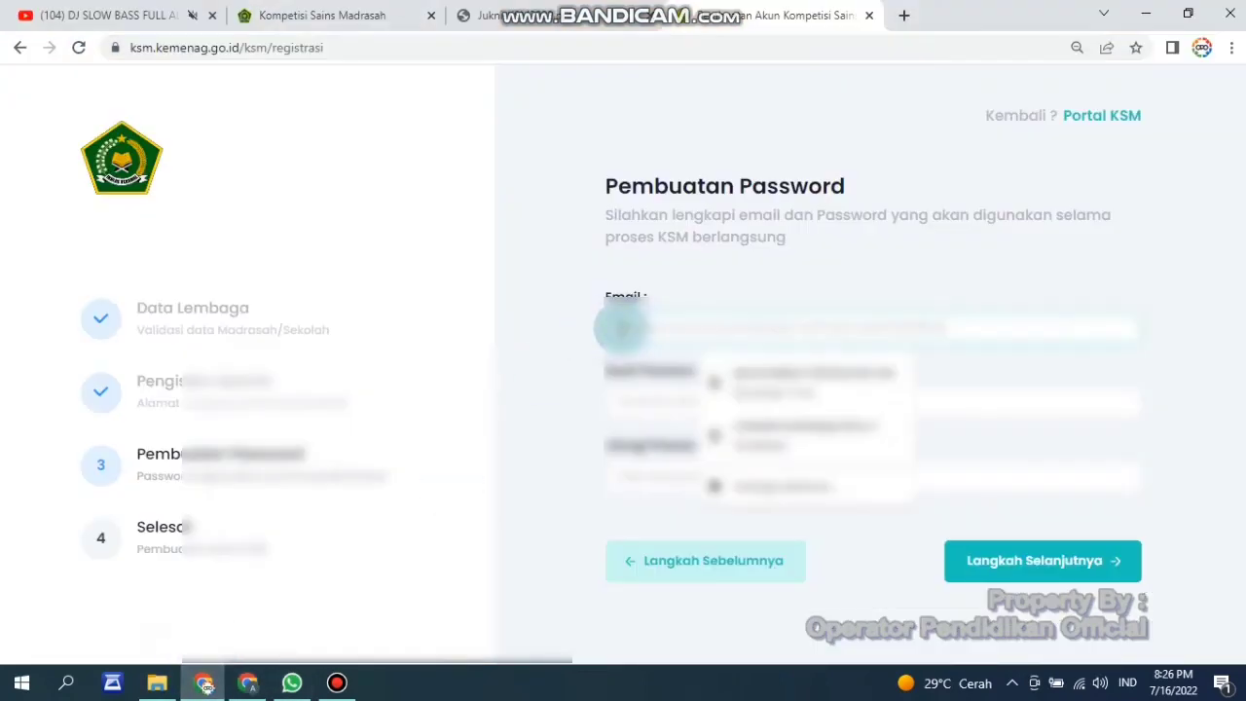
{"action": "key", "text": "Down"}
{"action": "key", "text": "Return"}
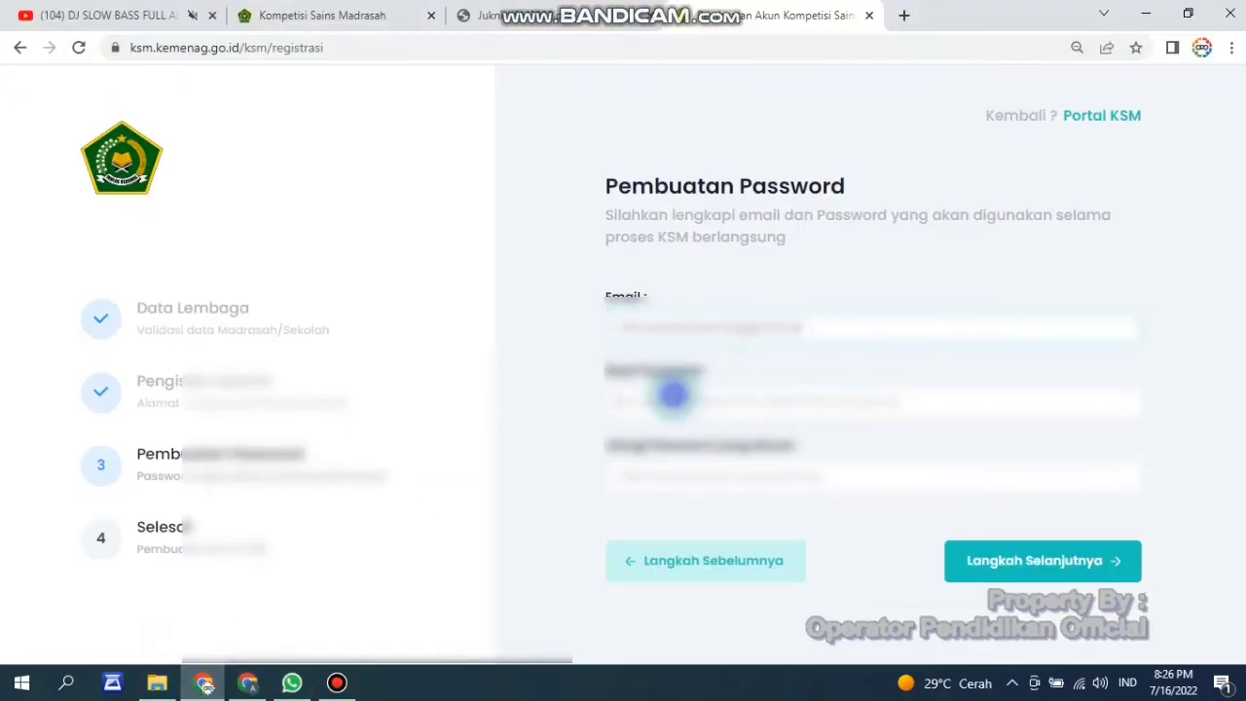
Step: Enter the new account password, repeat it for confirmation and continue to the final registration section
{"action": "left_click", "coordinate": [671, 397]}
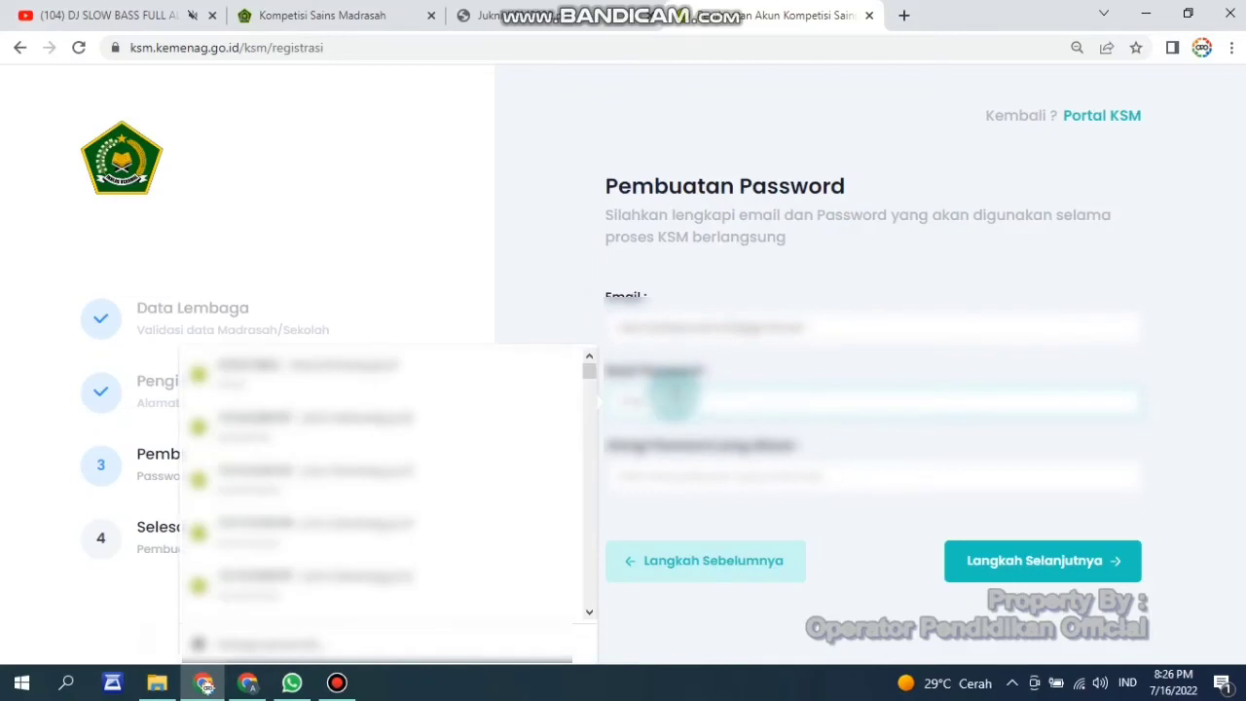
{"action": "left_click", "coordinate": [850, 328]}
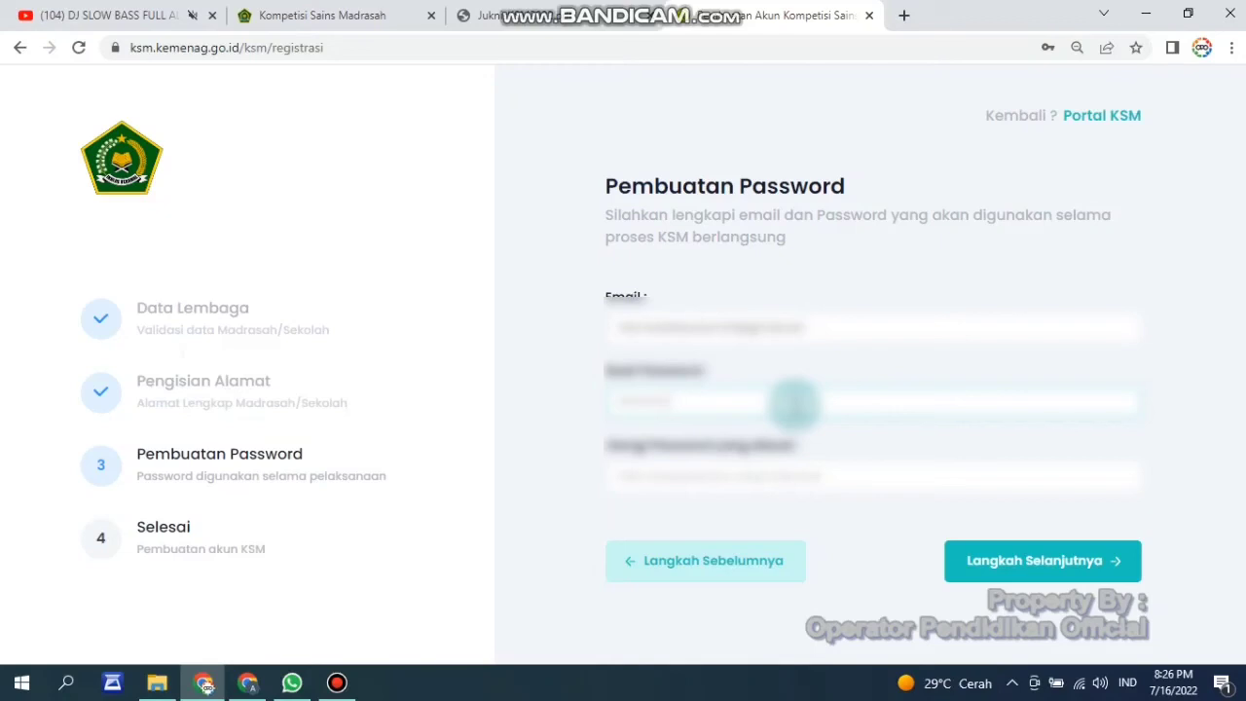
{"action": "left_click", "coordinate": [713, 474]}
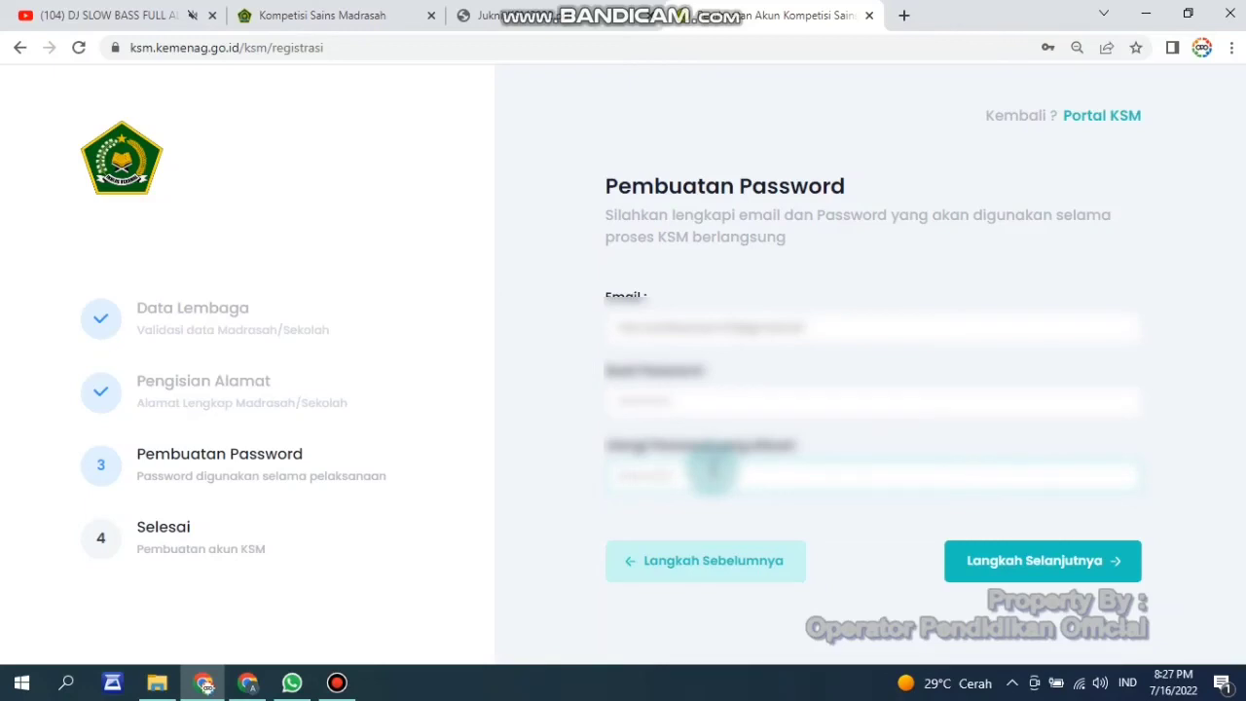
{"action": "left_click", "coordinate": [1048, 563]}
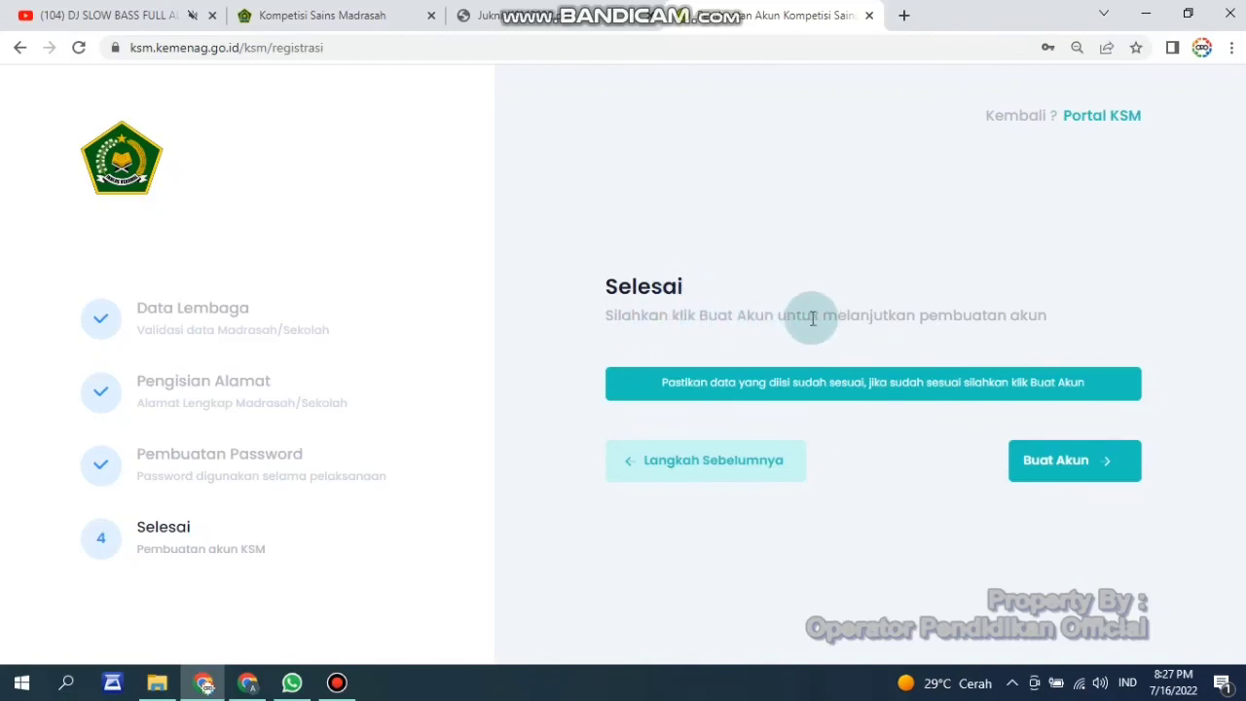
Step: Create the KSM account and sign in to the application with the login saved in the browser
{"action": "left_click", "coordinate": [1082, 472]}
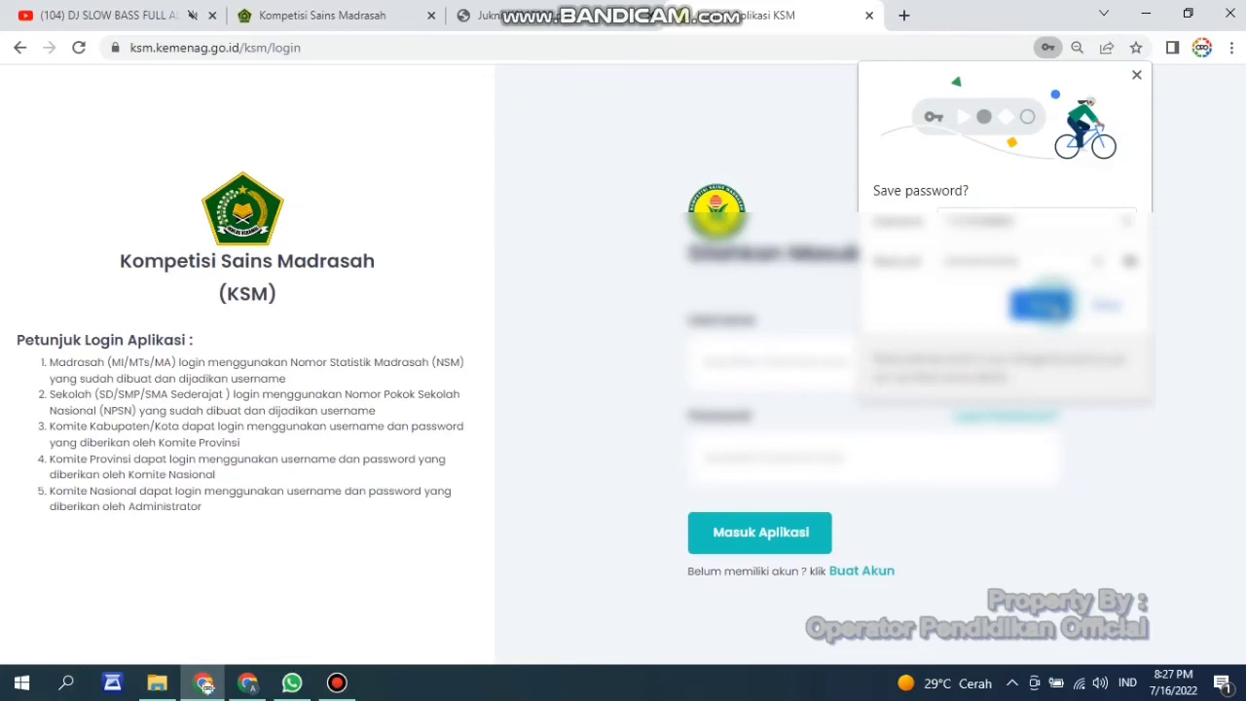
{"action": "left_click", "coordinate": [1042, 304]}
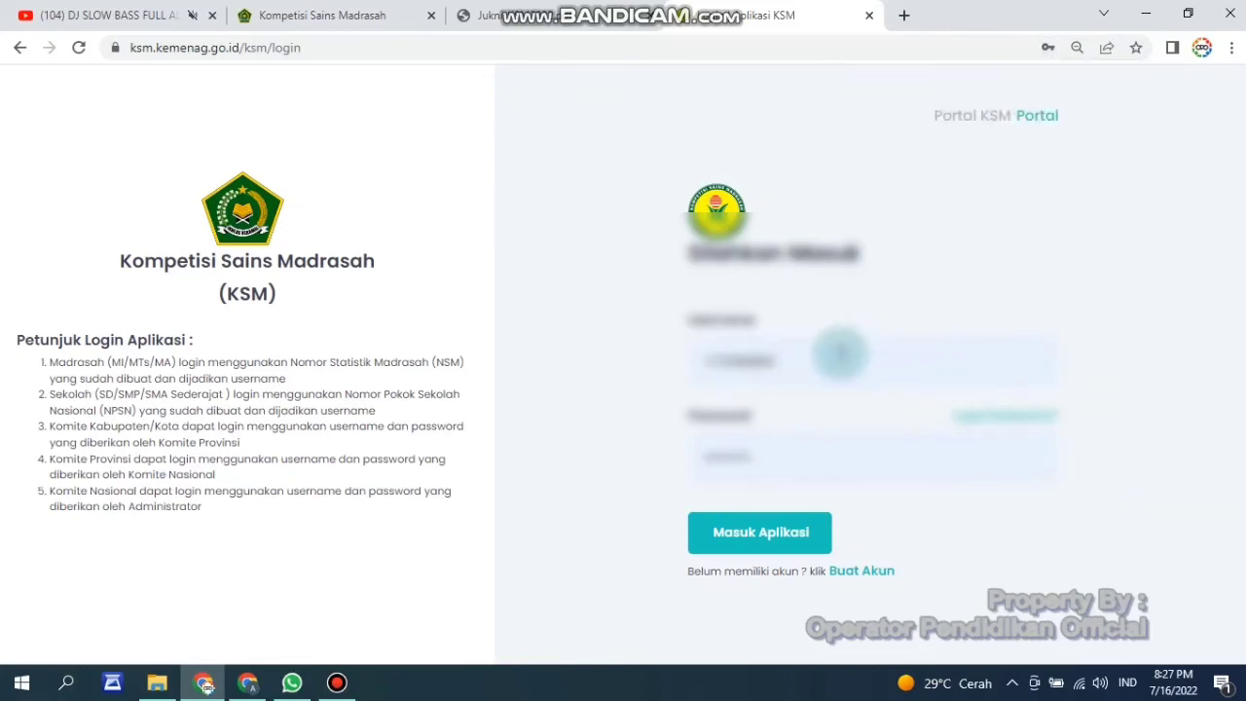
{"action": "left_click", "coordinate": [754, 542]}
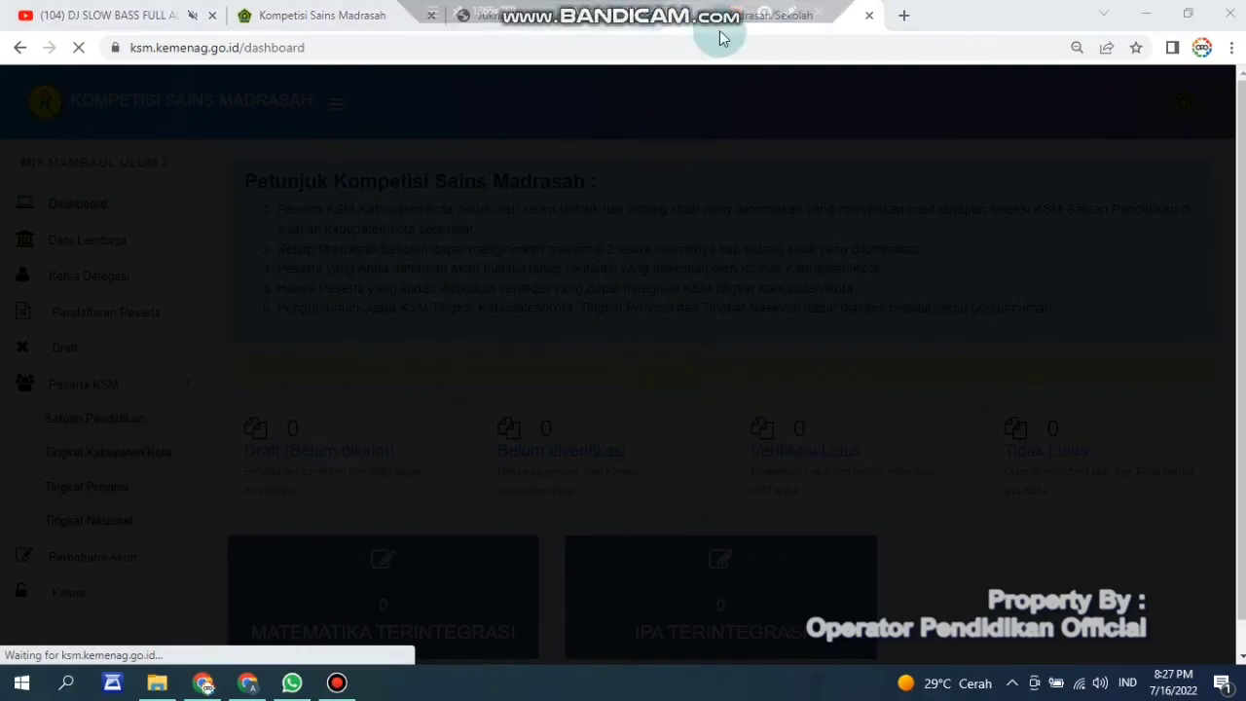
{"action": "mouse_move", "coordinate": [709, 8]}
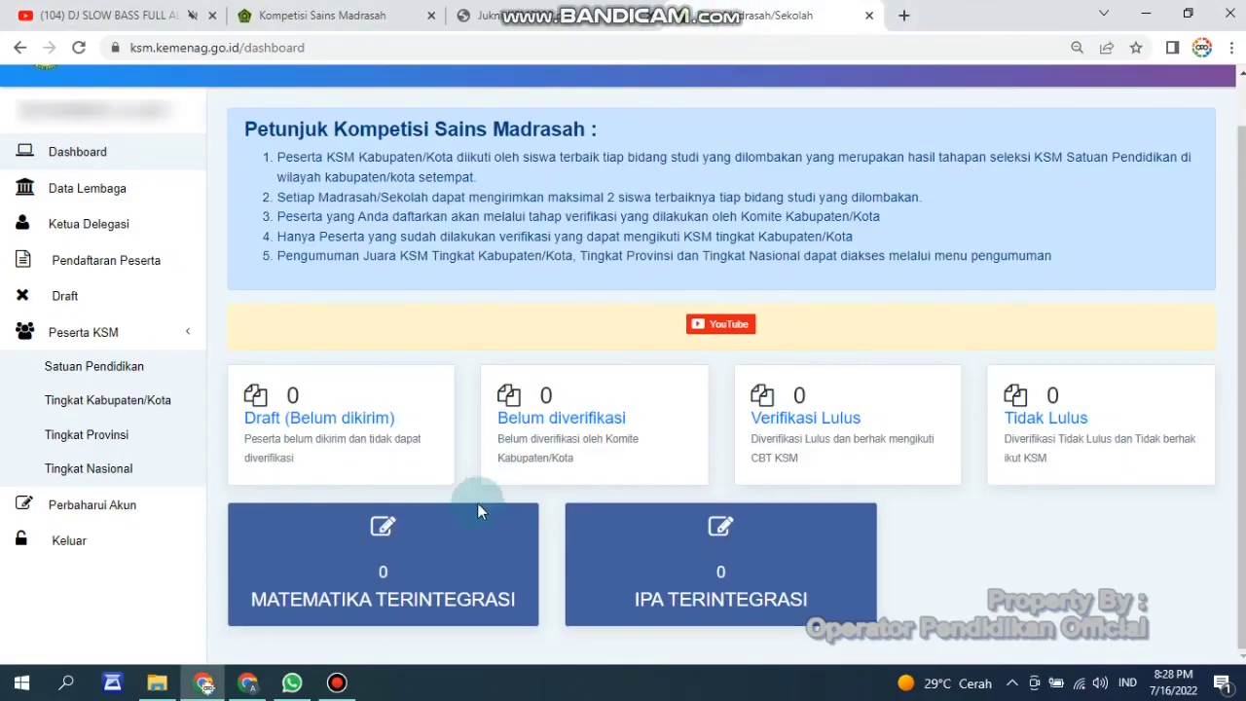
Step: Review the institution's details under Data Lembaga and open the Ketua Delegasi contact form
{"action": "left_click", "coordinate": [107, 187]}
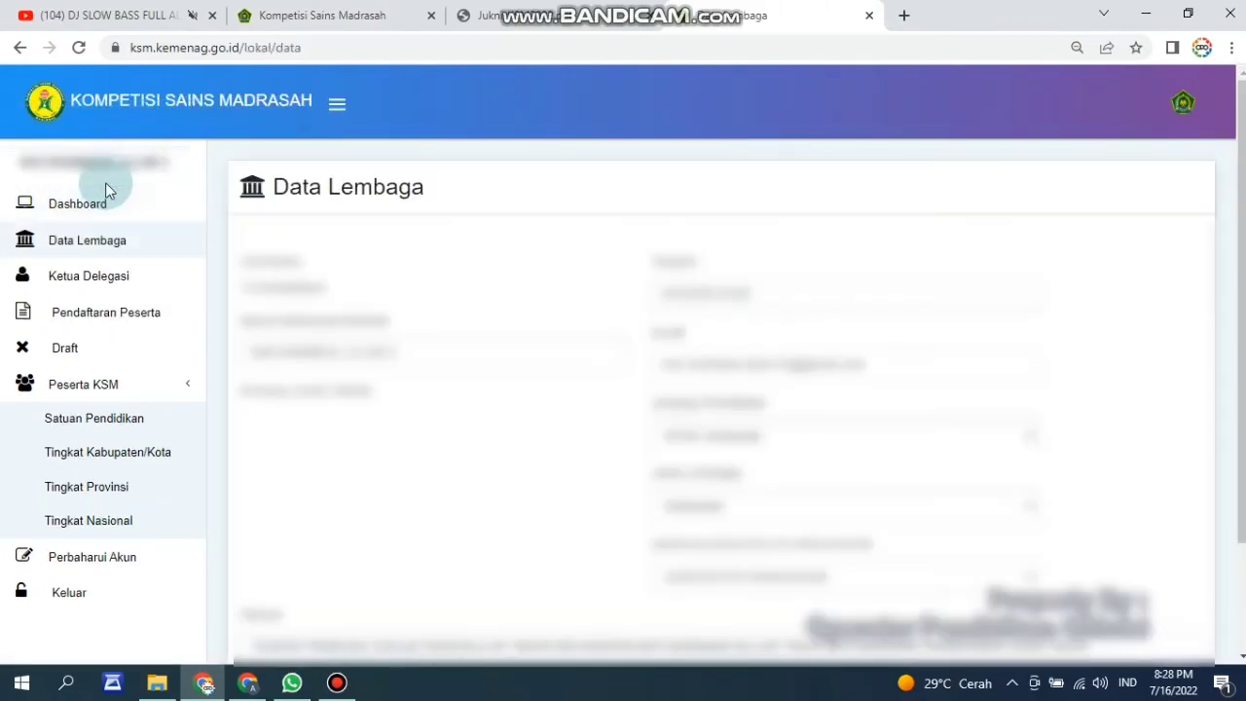
{"action": "scroll", "coordinate": [538, 414], "scroll_direction": "down", "scroll_amount": 1}
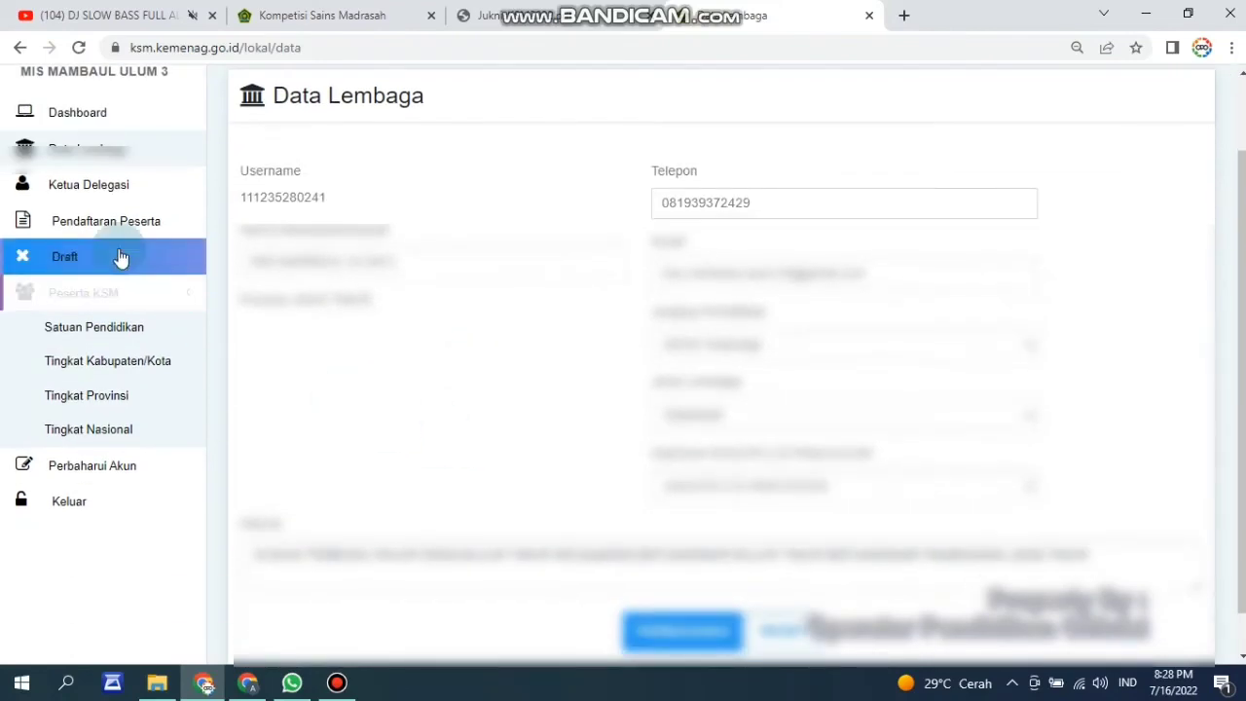
{"action": "left_click", "coordinate": [92, 195]}
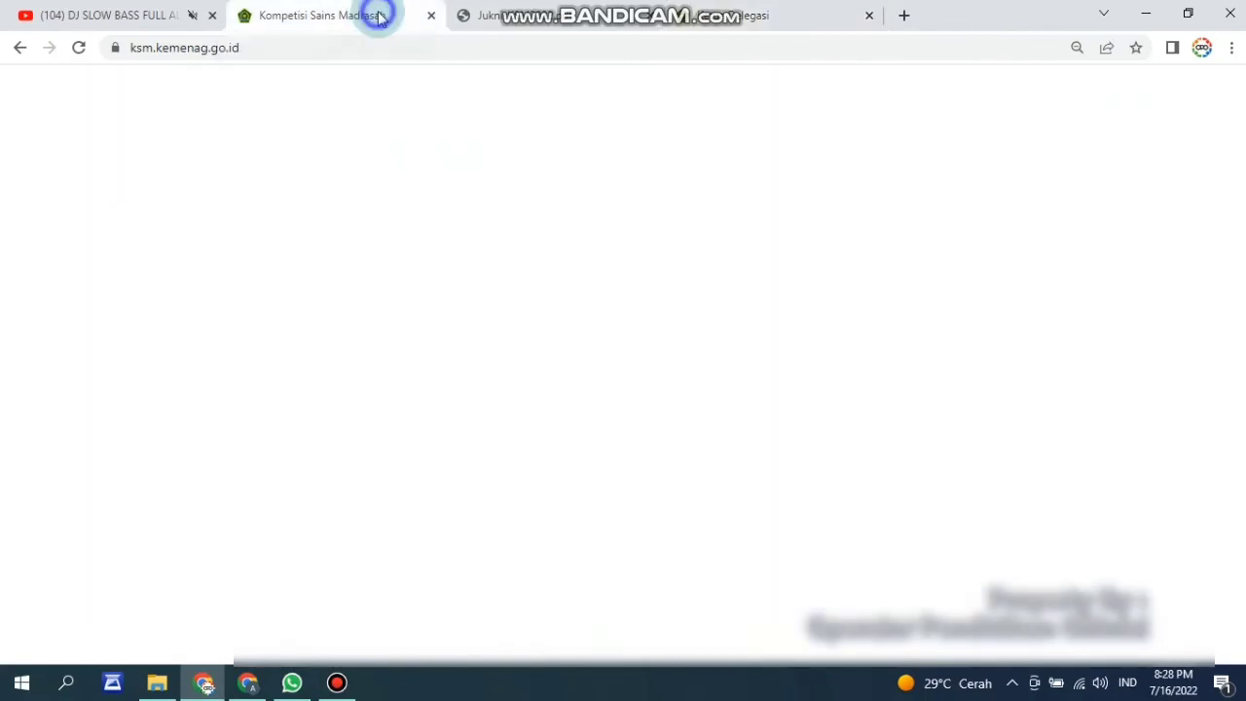
Step: Review the KSM 2022 stage schedule in the portal's registration announcement and return to the Ketua Delegasi contact form
{"action": "scroll", "coordinate": [761, 336], "scroll_direction": "up", "scroll_amount": 3}
{"action": "scroll", "coordinate": [762, 336], "scroll_direction": "up", "scroll_amount": 8}
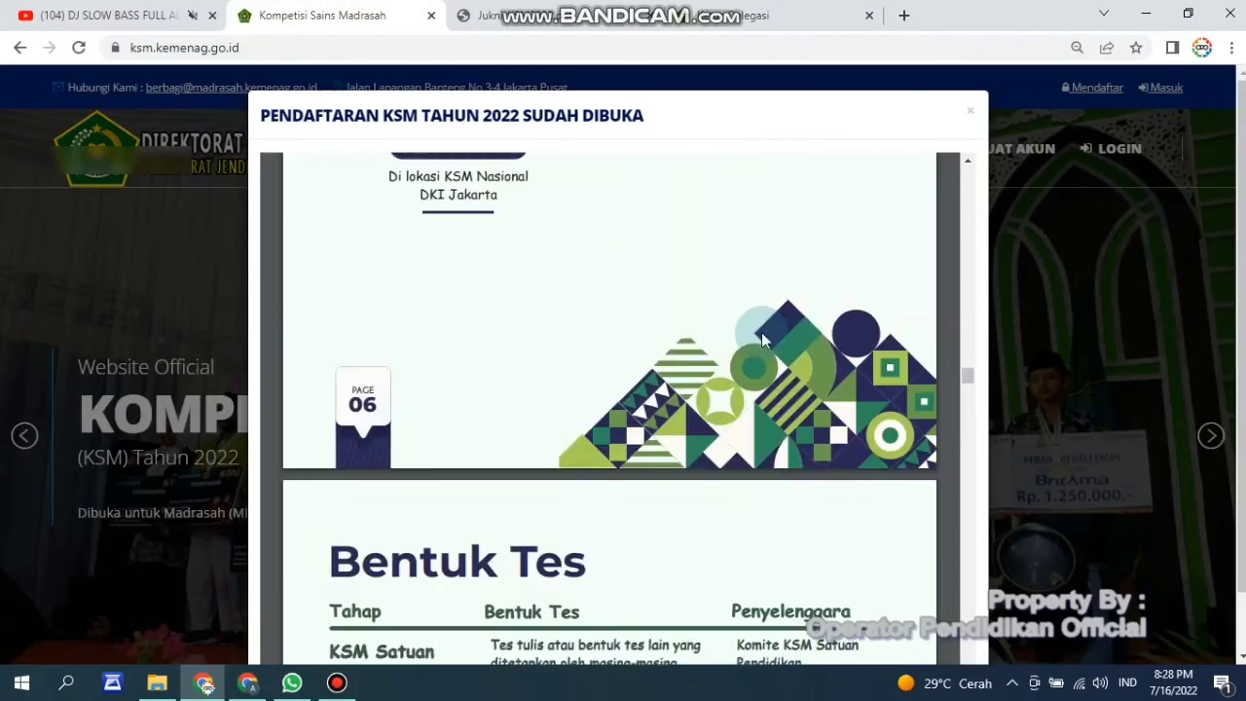
{"action": "scroll", "coordinate": [761, 332], "scroll_direction": "up", "scroll_amount": 2}
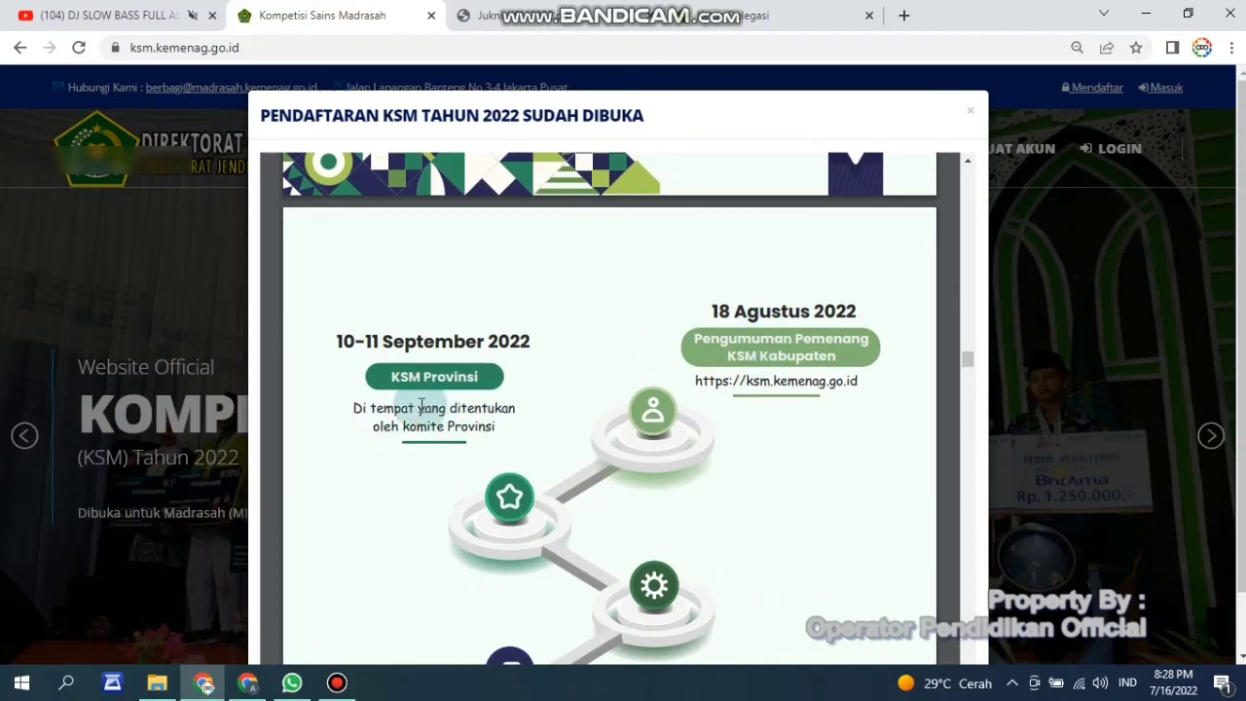
{"action": "scroll", "coordinate": [695, 403], "scroll_direction": "up", "scroll_amount": 15}
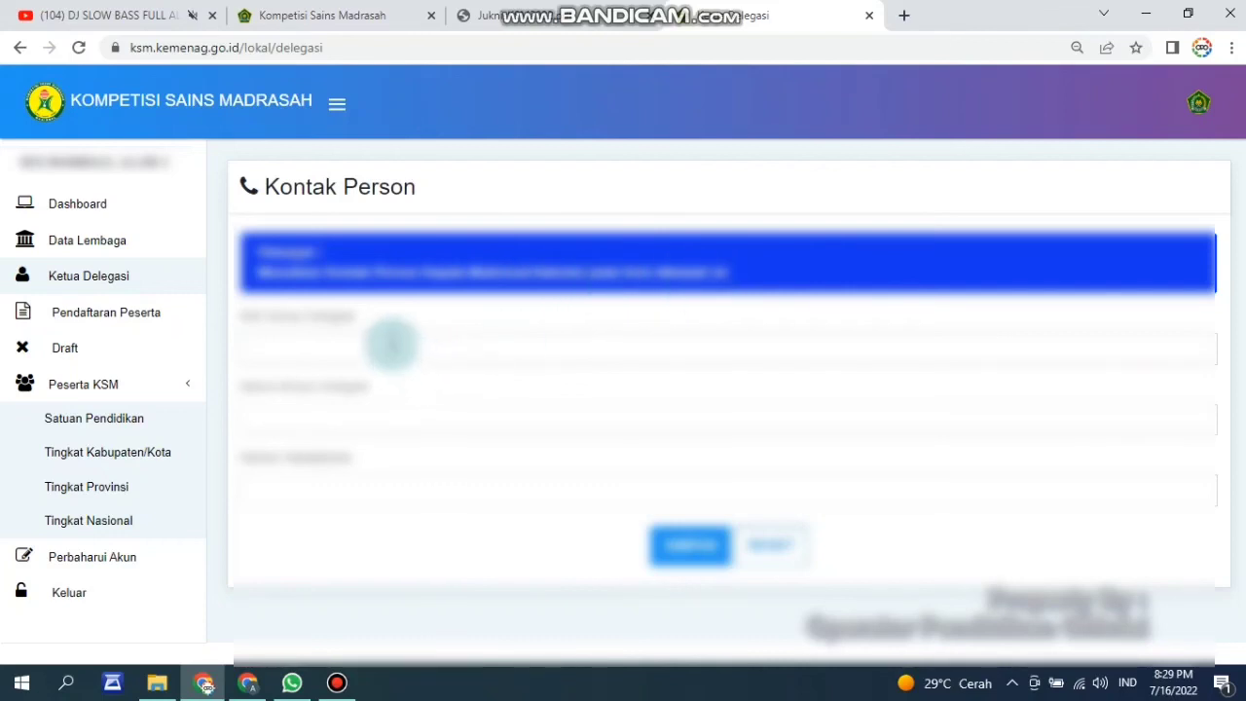
{"action": "left_click", "coordinate": [317, 348]}
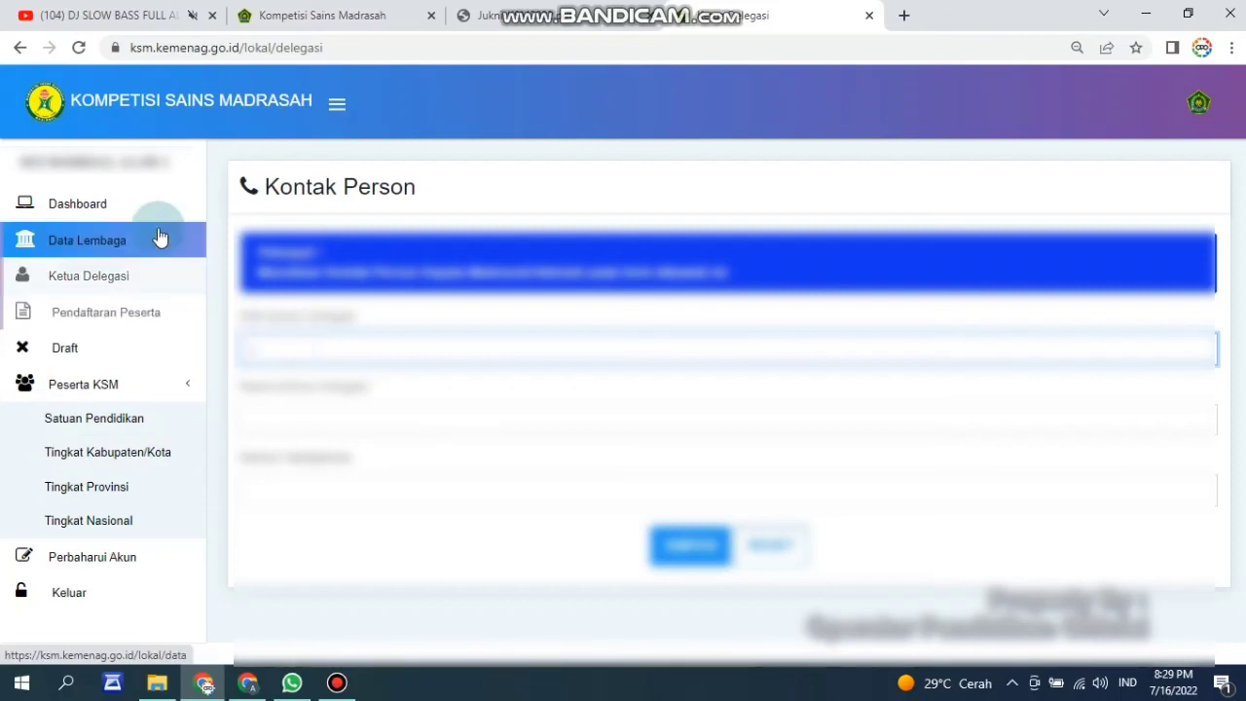
Step: Open the KSM participant registration form (Pendaftaran Peserta) at its first stage
{"action": "left_click", "coordinate": [135, 315]}
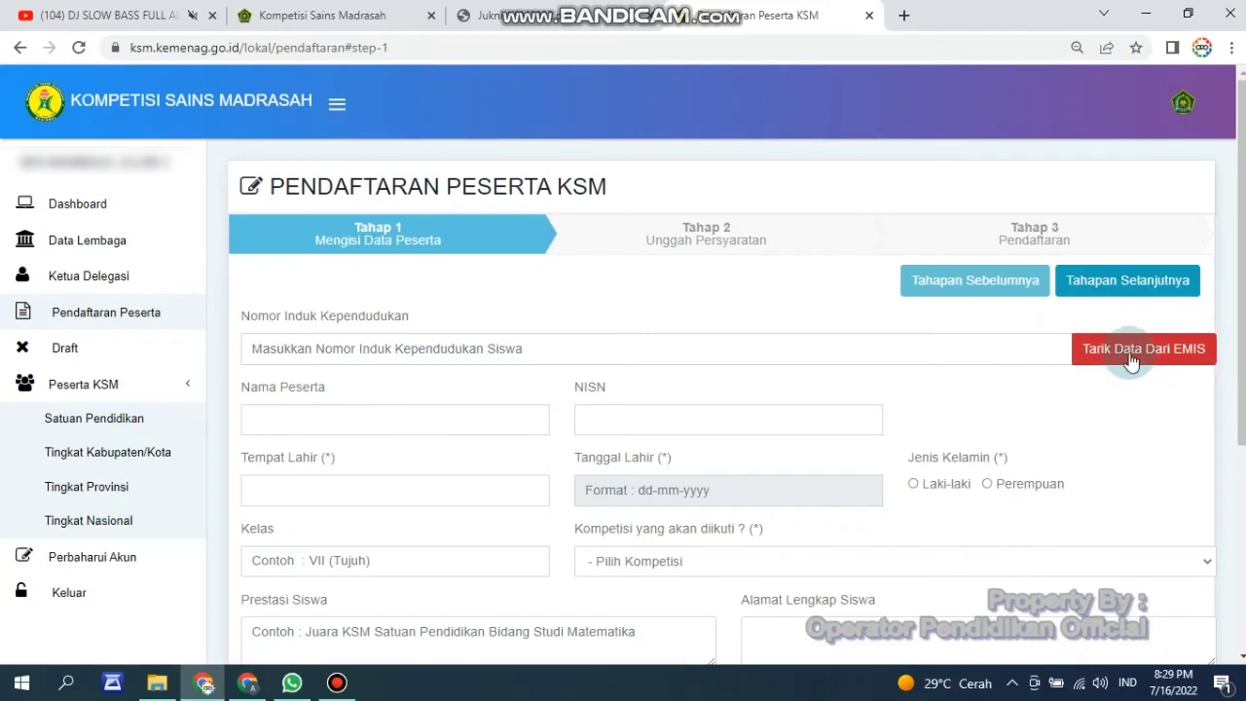
{"action": "left_click", "coordinate": [740, 16]}
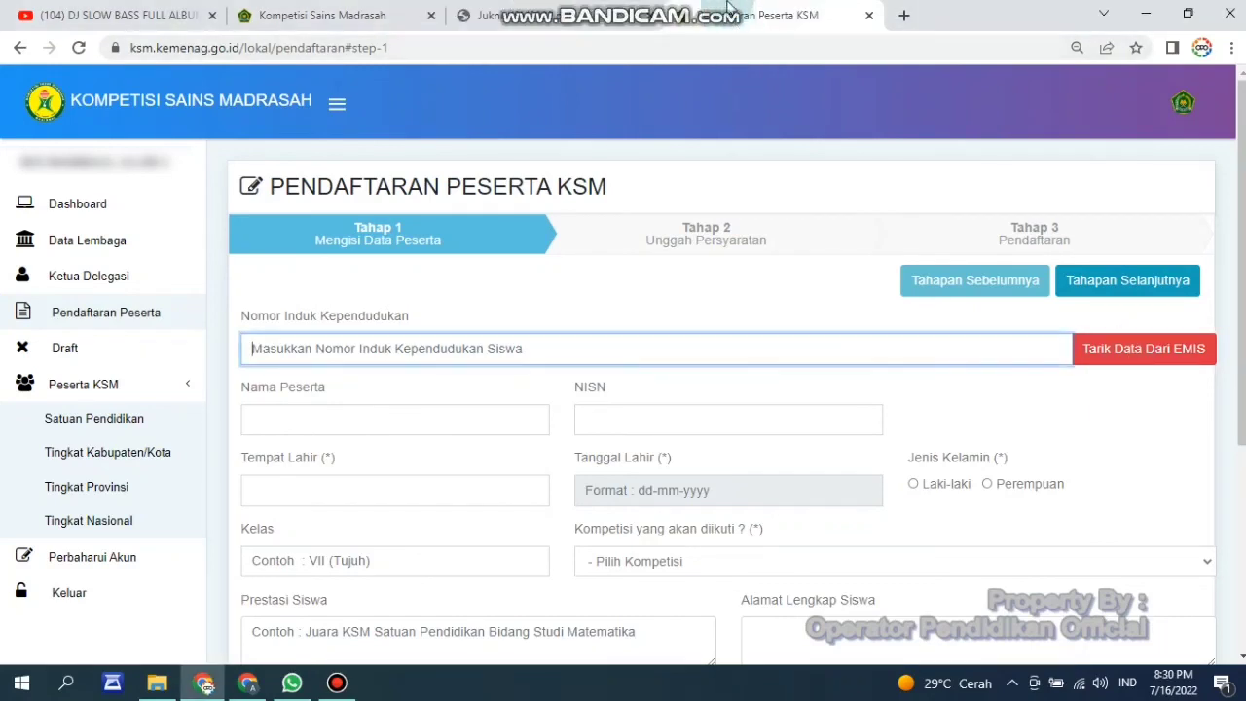
{"action": "mouse_move", "coordinate": [728, 8]}
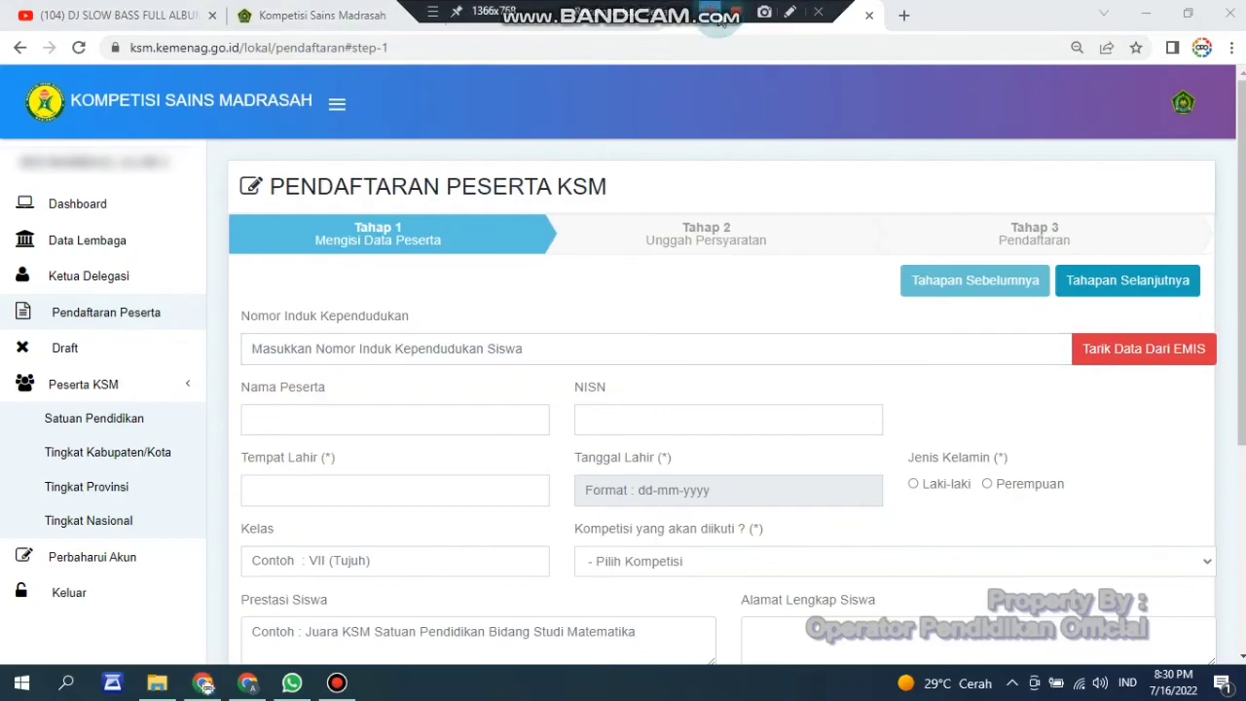
Step: Try to pull the student's data from EMIS with the national identity number (NIK) left blank
{"action": "left_click", "coordinate": [789, 348]}
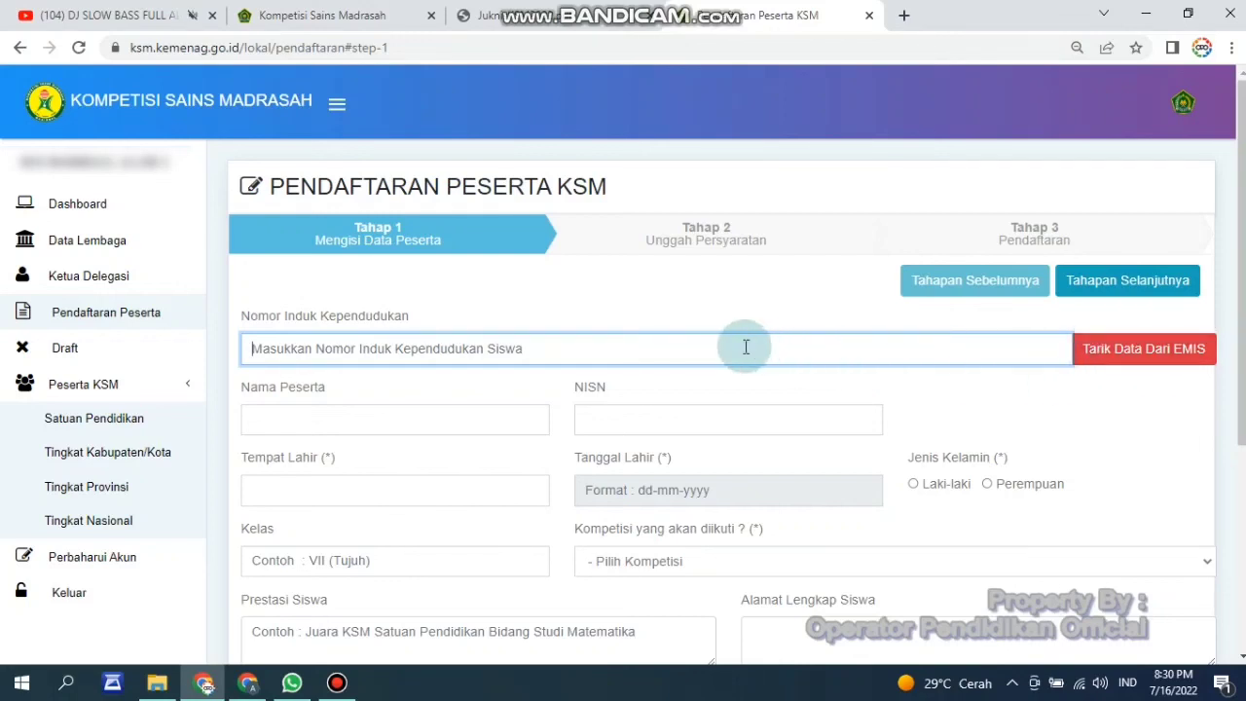
{"action": "left_click", "coordinate": [1148, 347]}
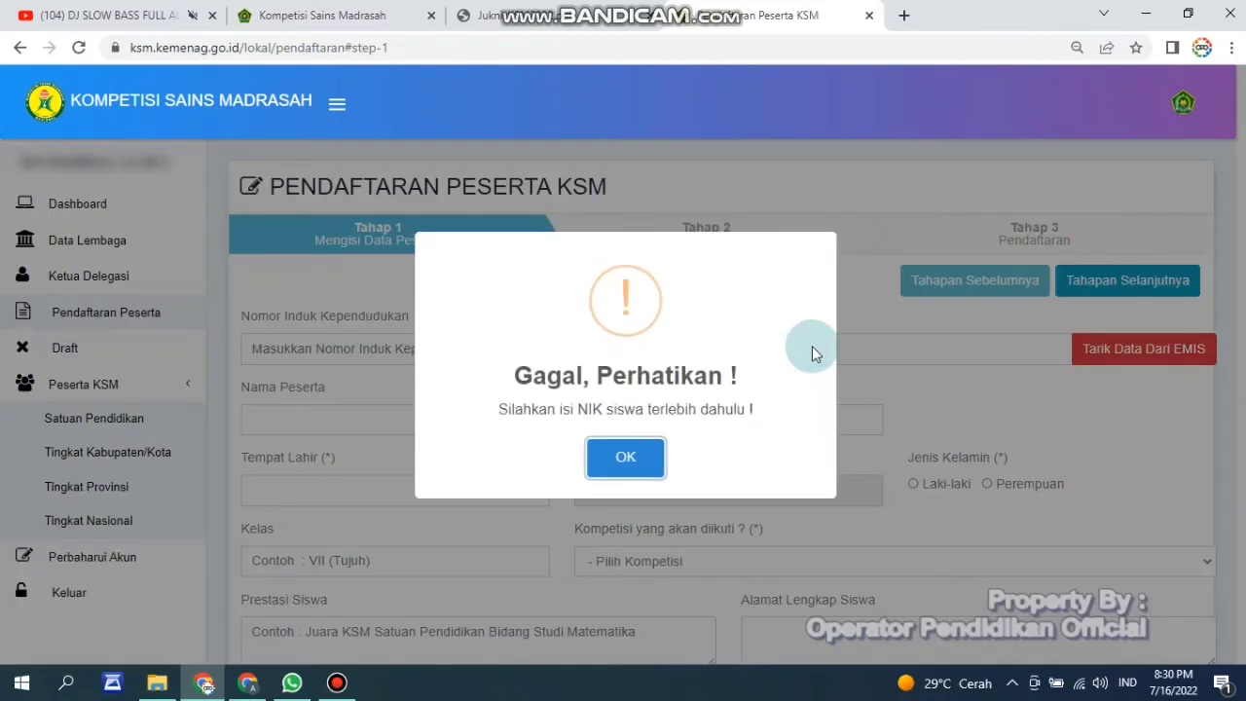
{"action": "left_click", "coordinate": [628, 455]}
{"action": "left_click", "coordinate": [685, 338]}
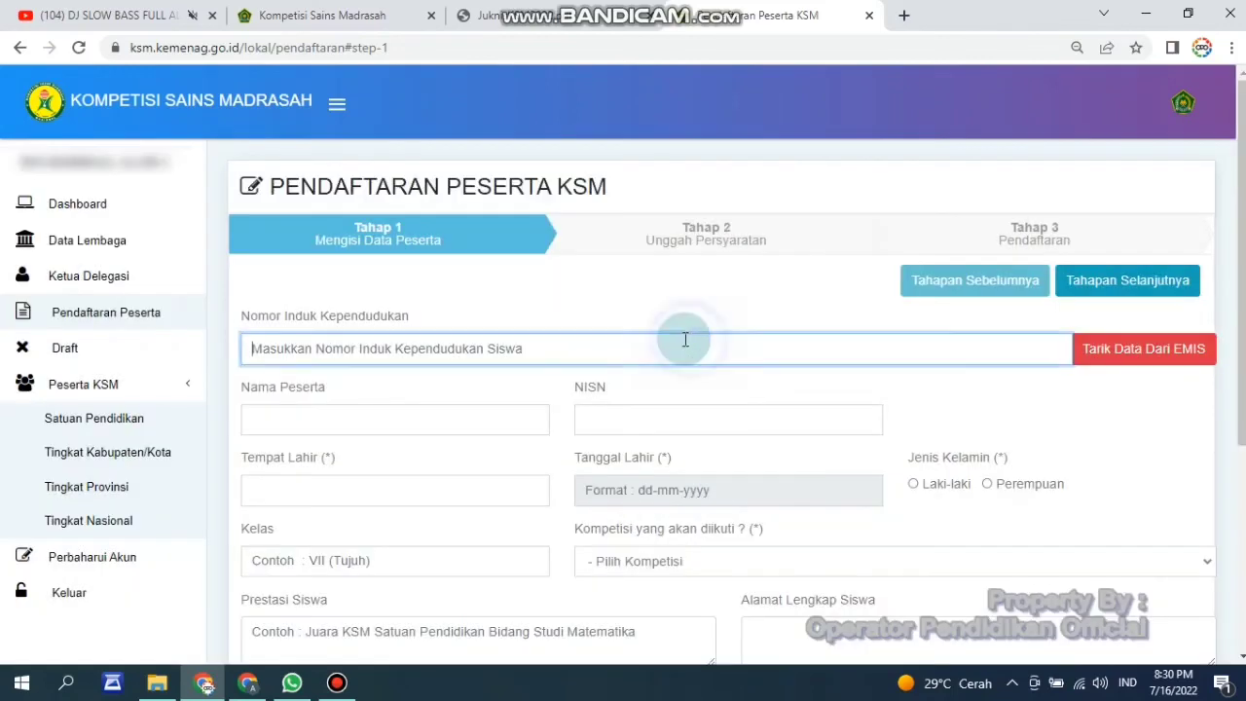
Step: Examine the participant and parent data fields required in the first stage of the registration form
{"action": "scroll", "coordinate": [613, 357], "scroll_direction": "down", "scroll_amount": 4}
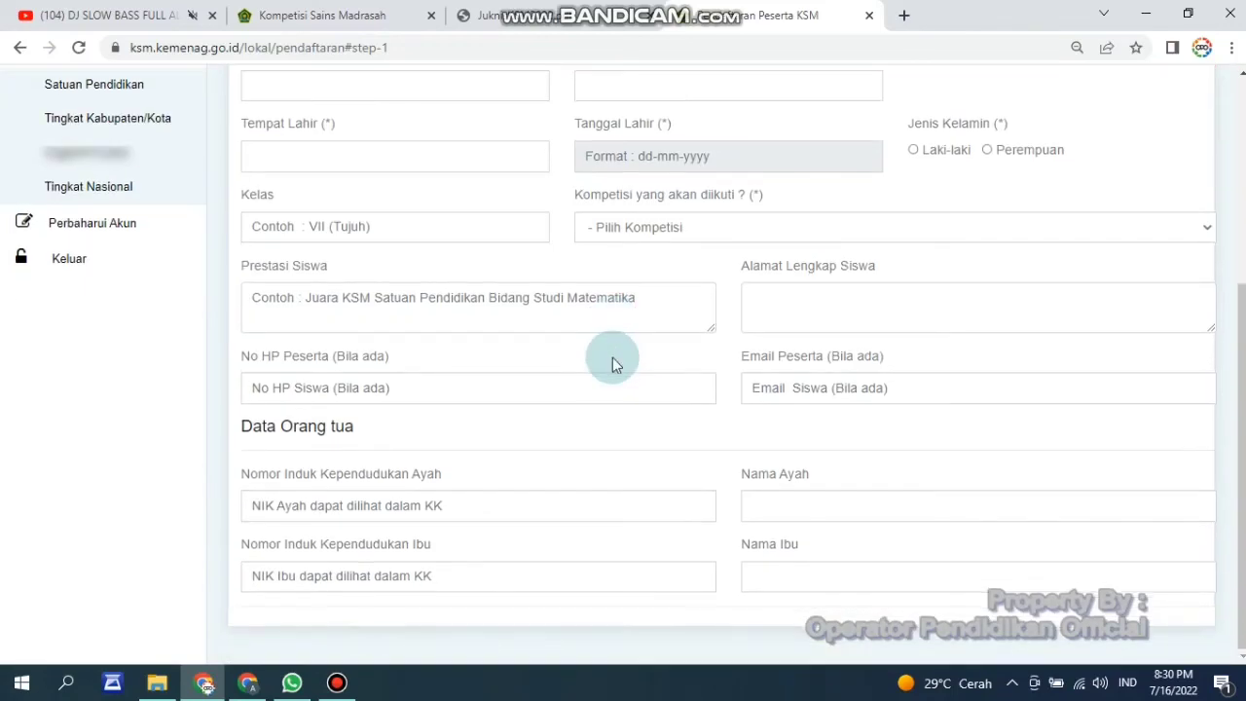
{"action": "scroll", "coordinate": [612, 357], "scroll_direction": "up", "scroll_amount": 4}
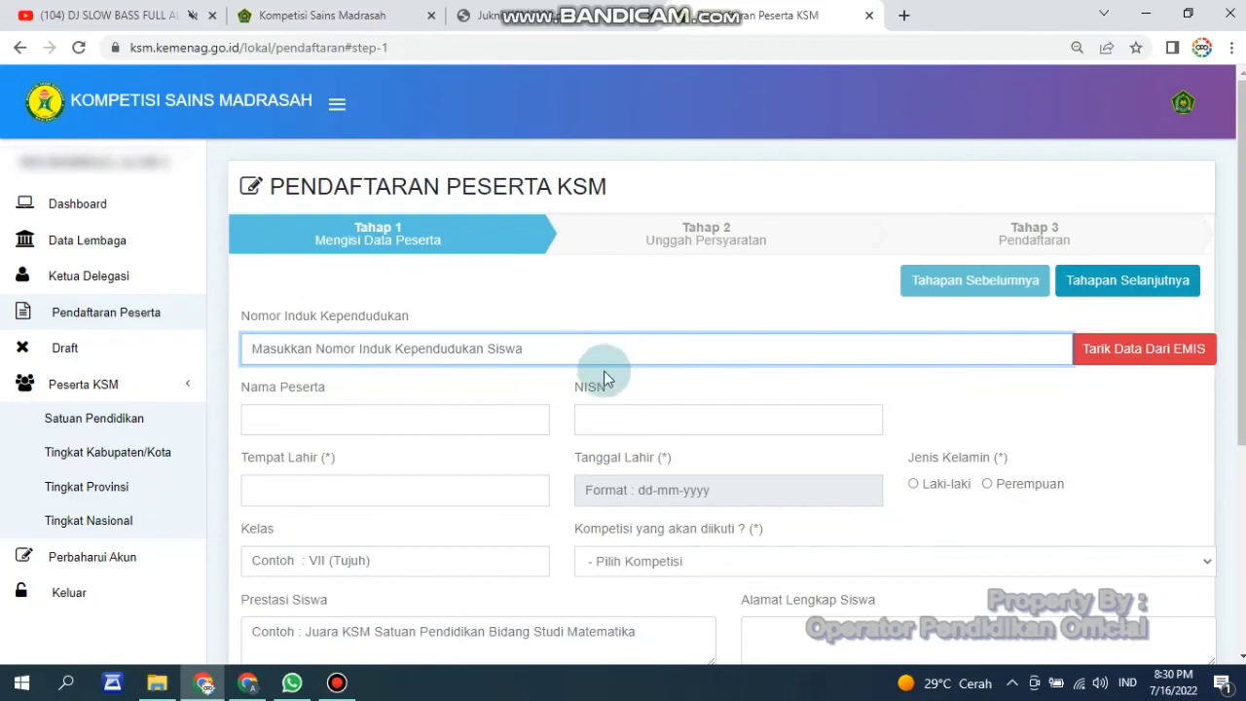
{"action": "scroll", "coordinate": [608, 365], "scroll_direction": "down", "scroll_amount": 3}
{"action": "scroll", "coordinate": [606, 371], "scroll_direction": "down", "scroll_amount": 1}
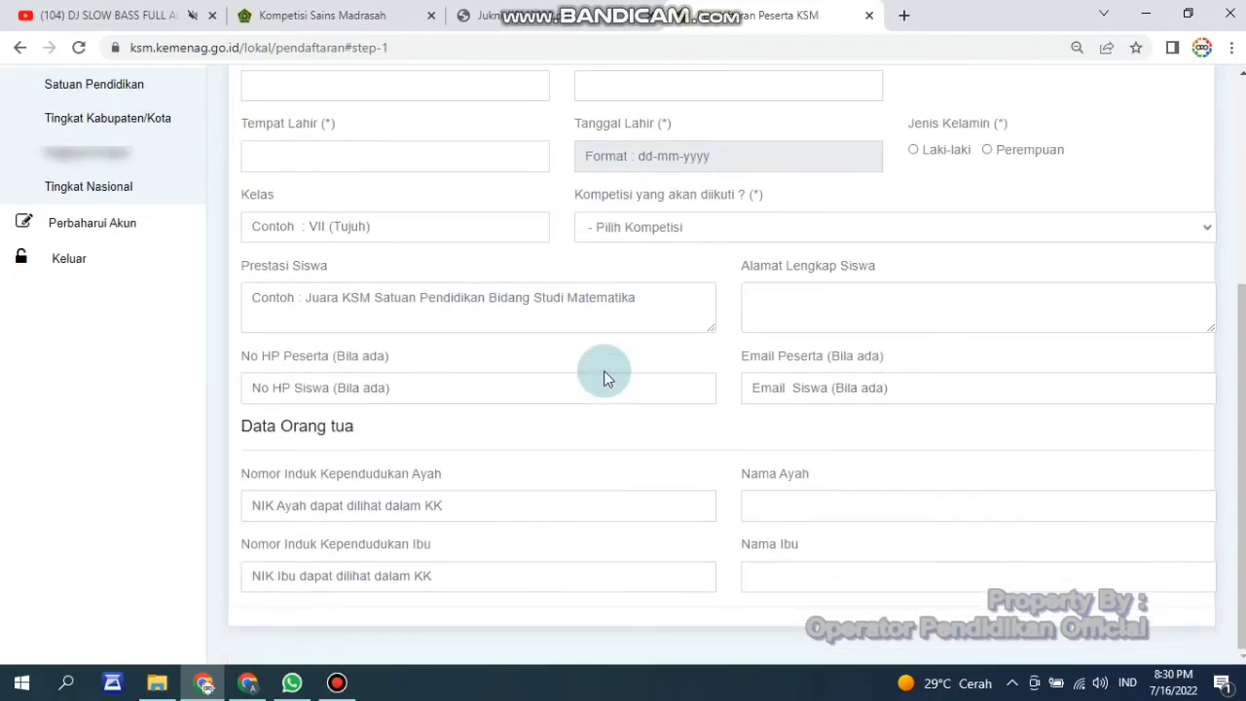
{"action": "mouse_move", "coordinate": [607, 5]}
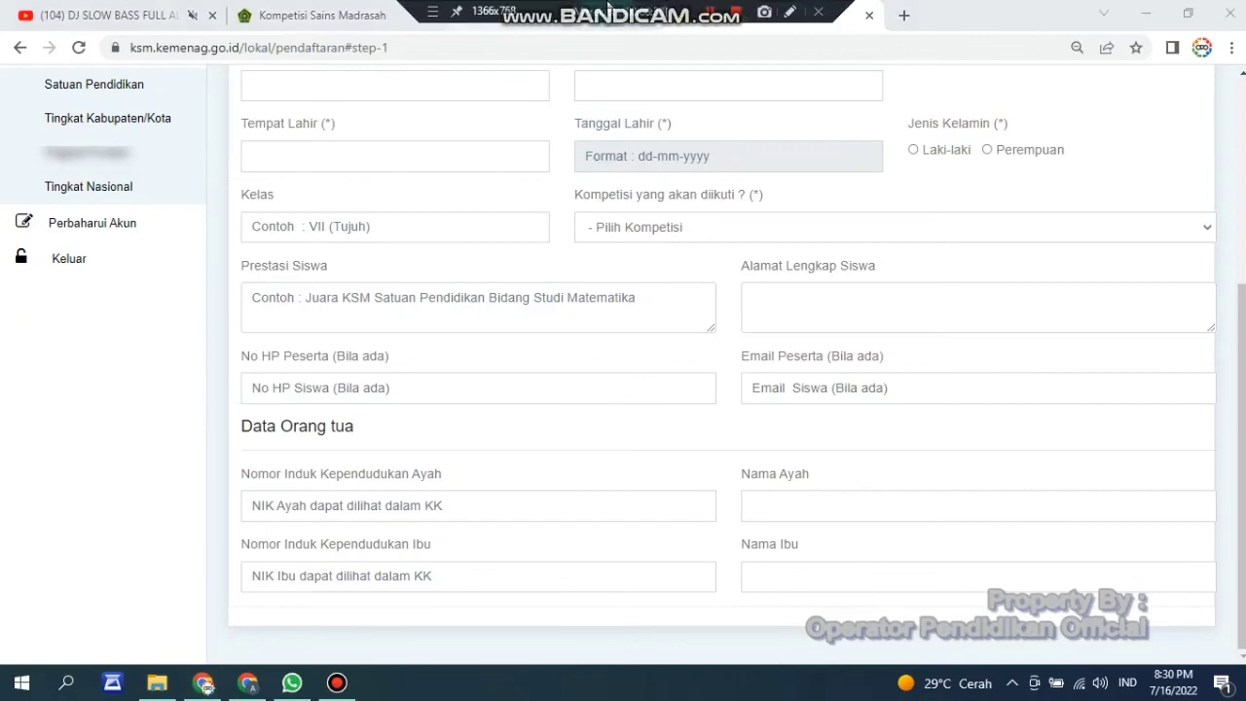
Step: Enter the student's national identity number (NIK) and pull the student's data from EMIS
{"action": "left_click", "coordinate": [713, 14]}
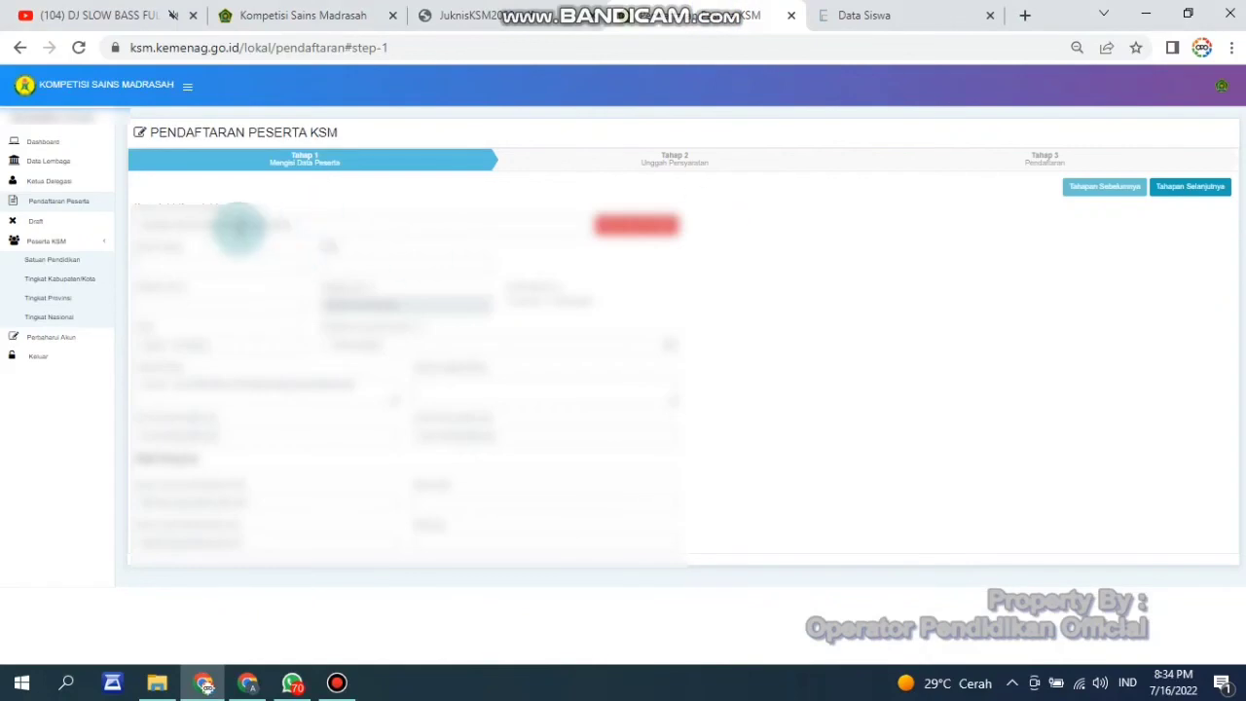
{"action": "left_click", "coordinate": [206, 226]}
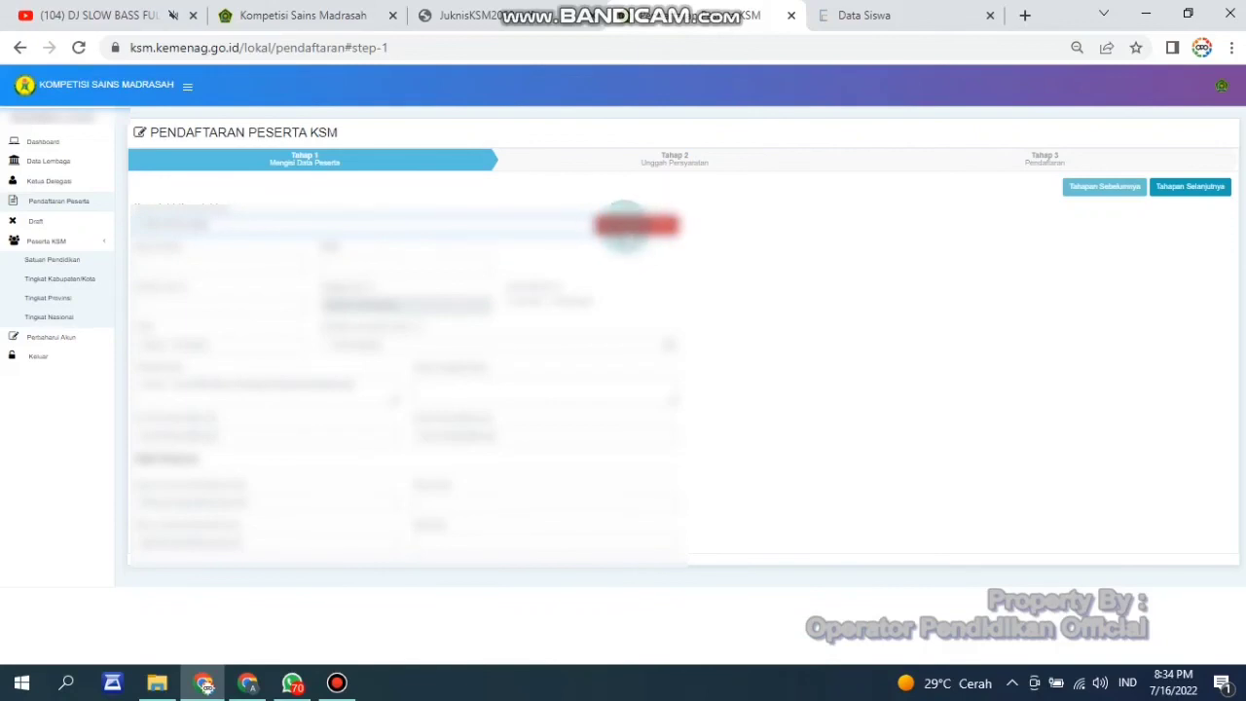
{"action": "left_click", "coordinate": [625, 225]}
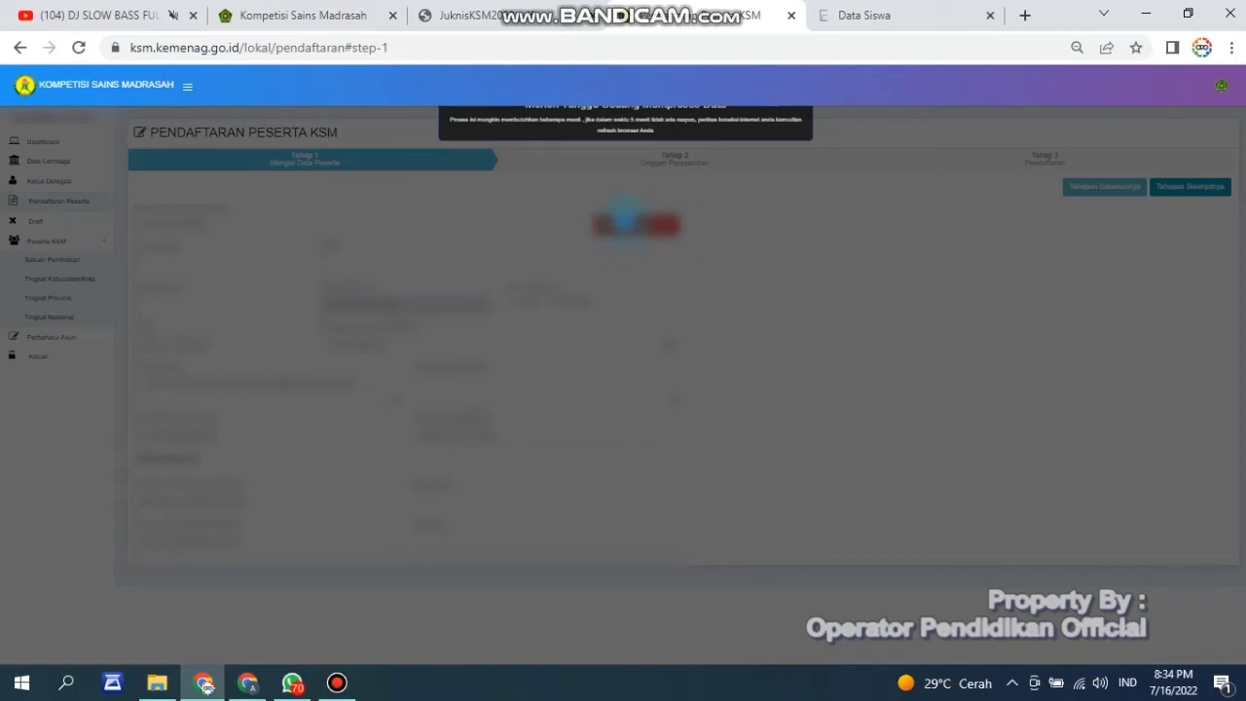
Step: Fill in the participant's remaining empty contact field, choose the competition subject and continue to stage 2, Unggah Persyaratan
{"action": "mouse_move", "coordinate": [723, 23]}
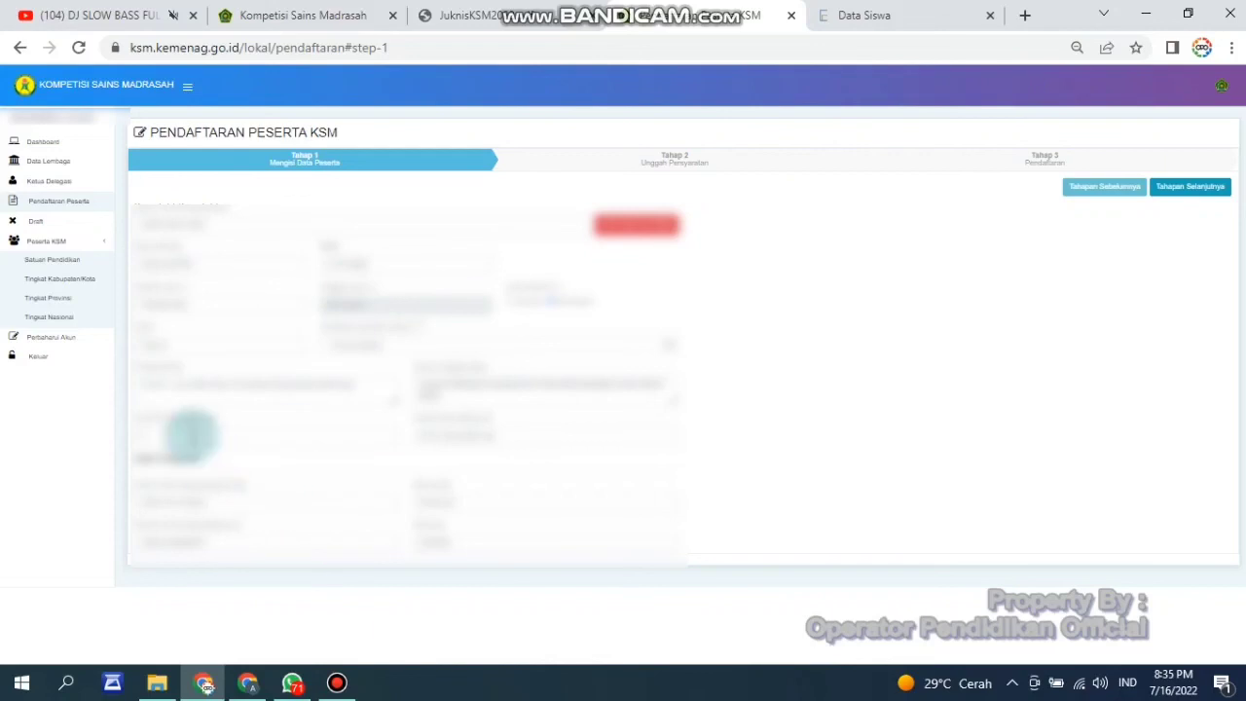
{"action": "left_click", "coordinate": [185, 433]}
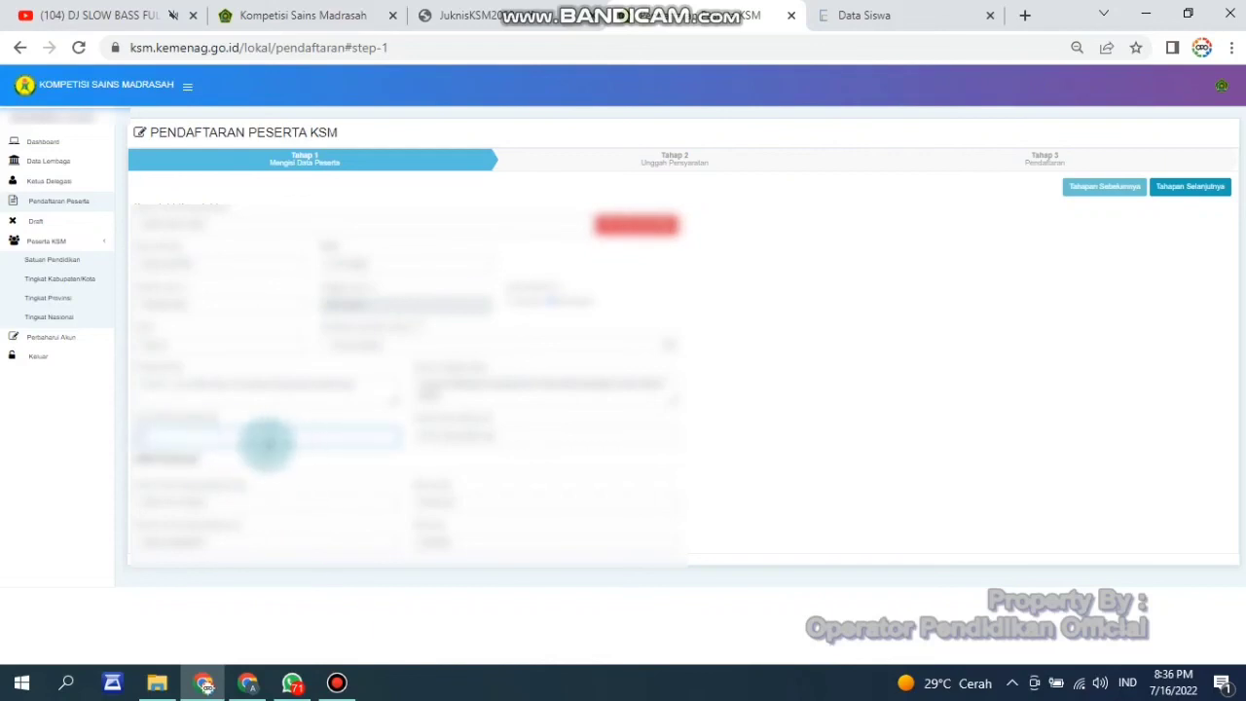
{"action": "key", "text": "ctrl+v"}
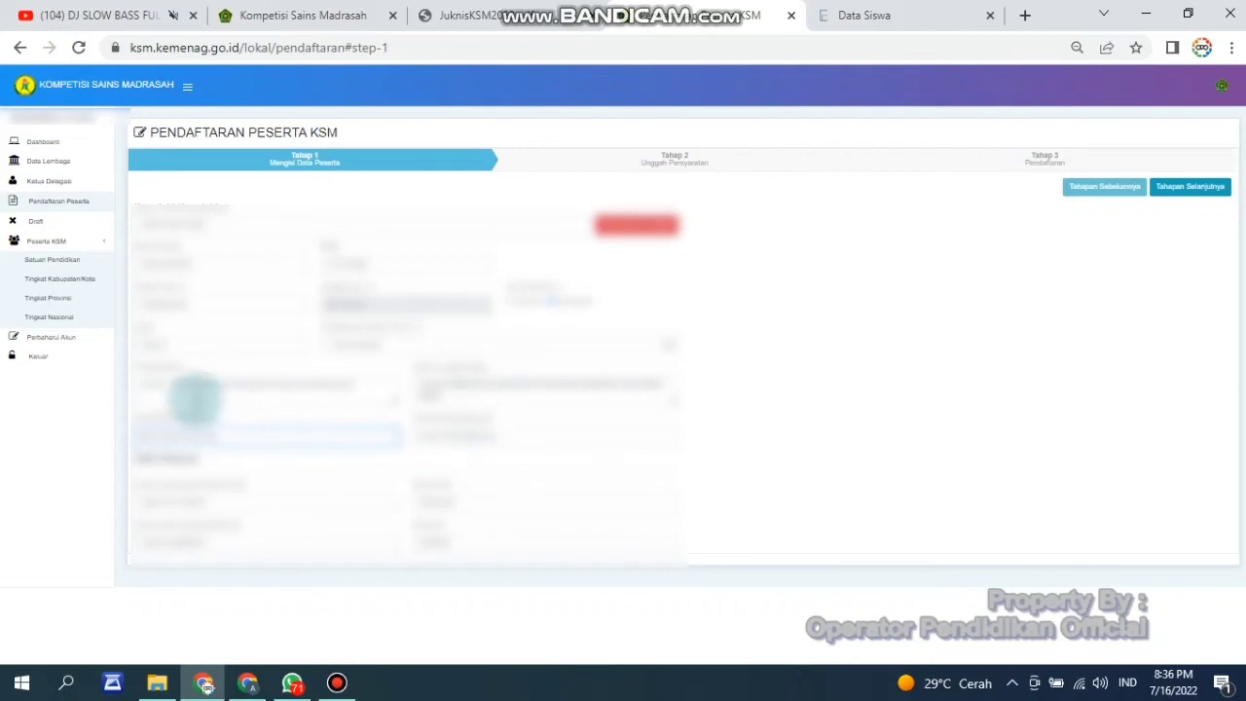
{"action": "left_click", "coordinate": [341, 345]}
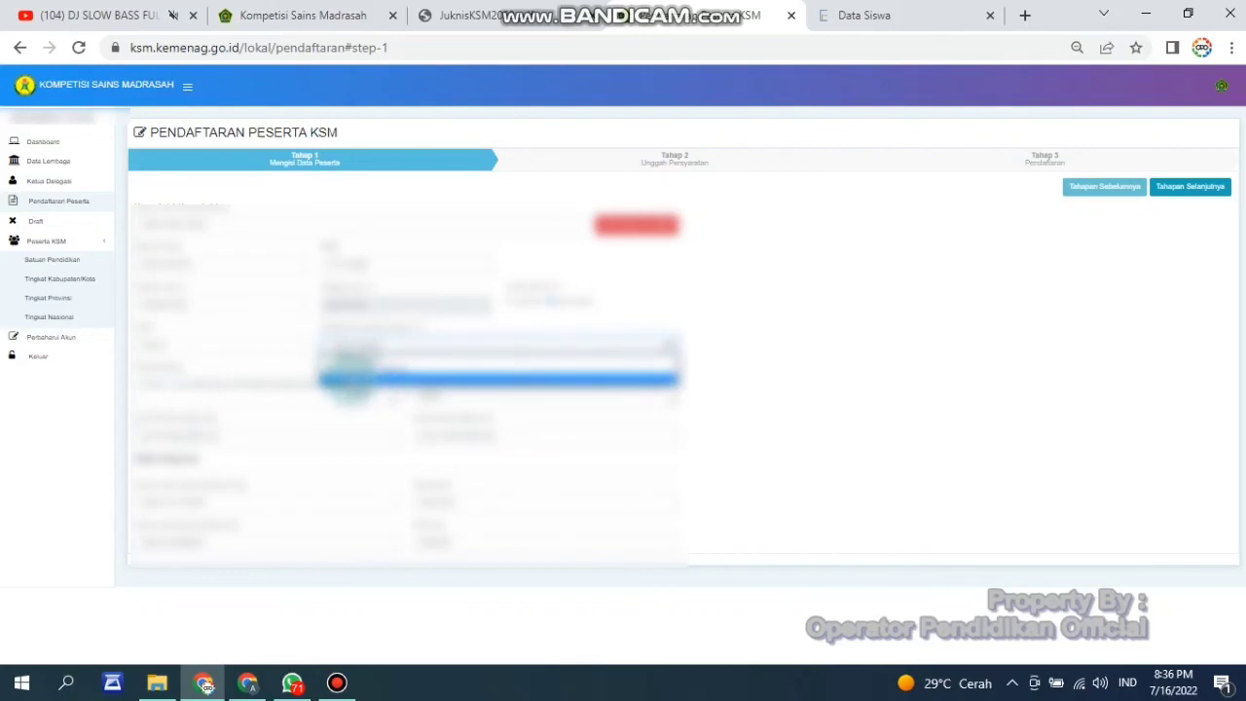
{"action": "left_click", "coordinate": [348, 380]}
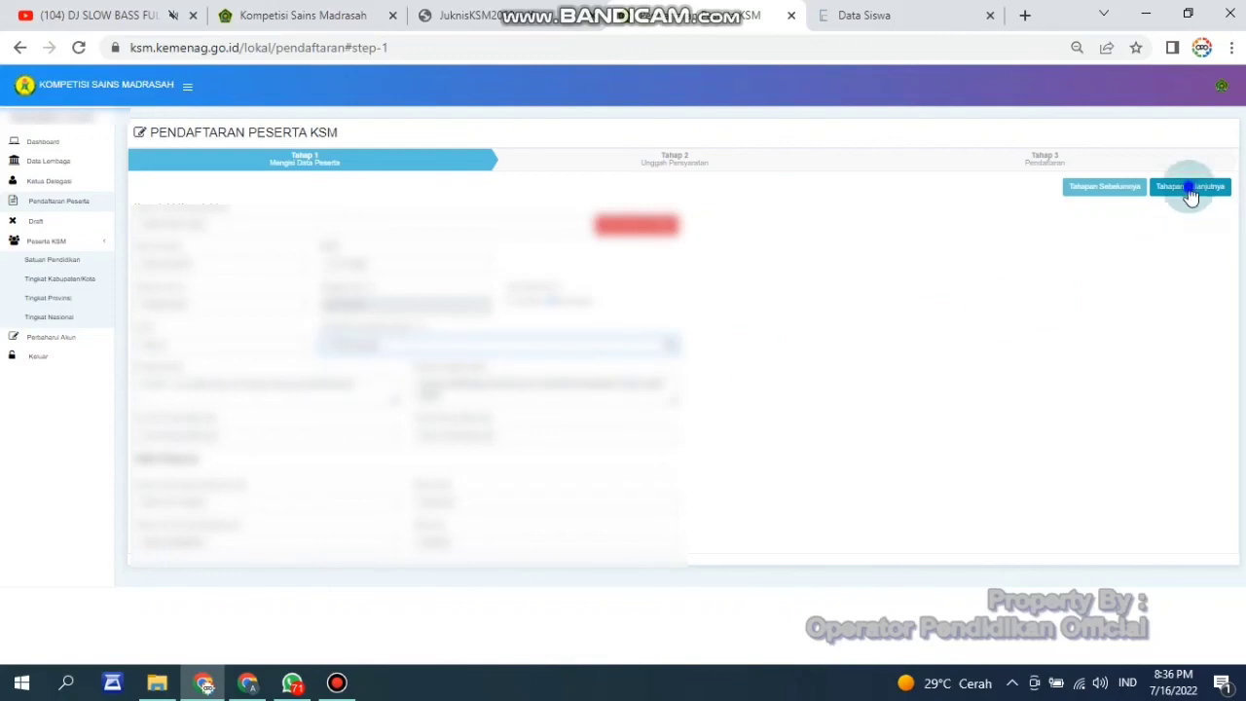
{"action": "left_click", "coordinate": [1189, 190]}
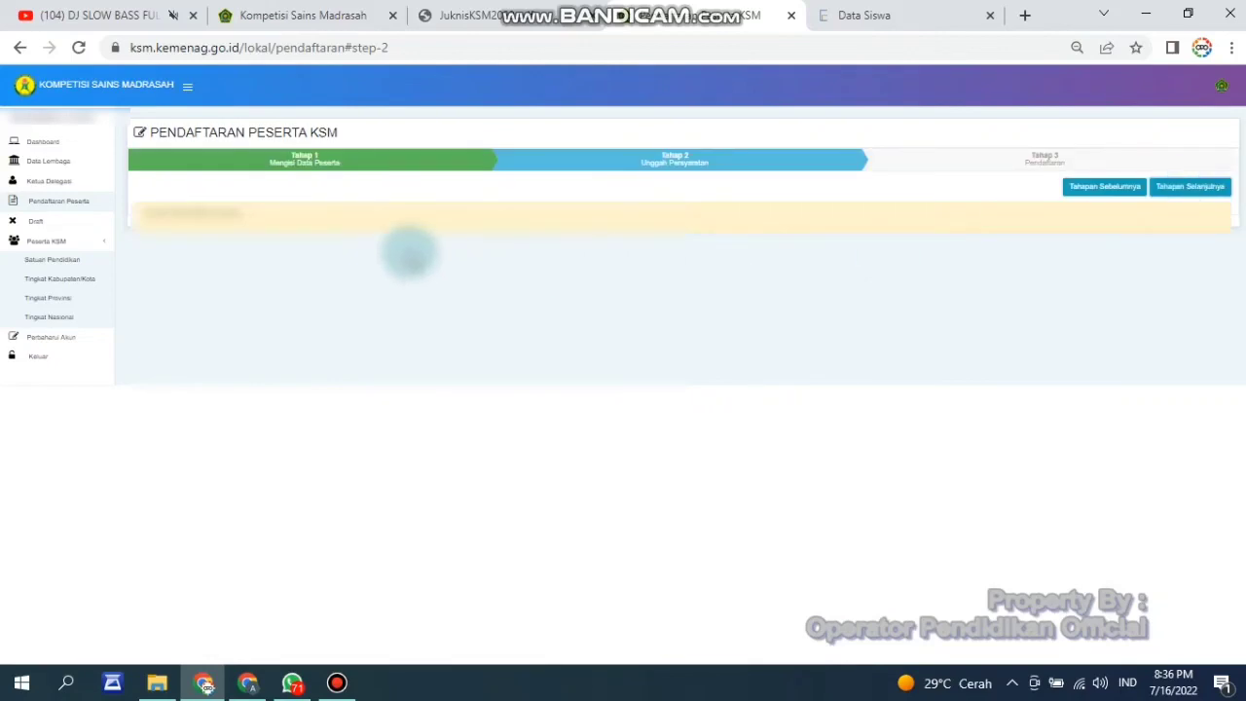
Step: Return to stage 1 to check the participant's contact fields and reopen the requirements upload stage
{"action": "left_click", "coordinate": [347, 173]}
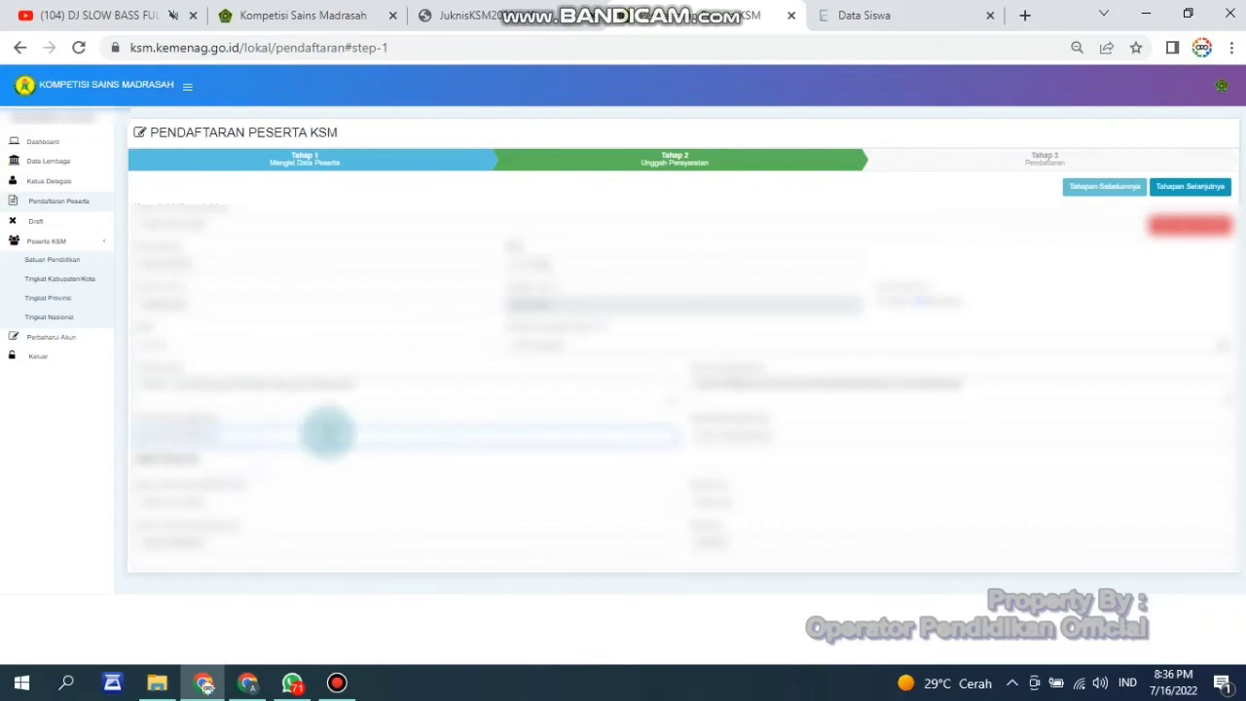
{"action": "left_click", "coordinate": [739, 434]}
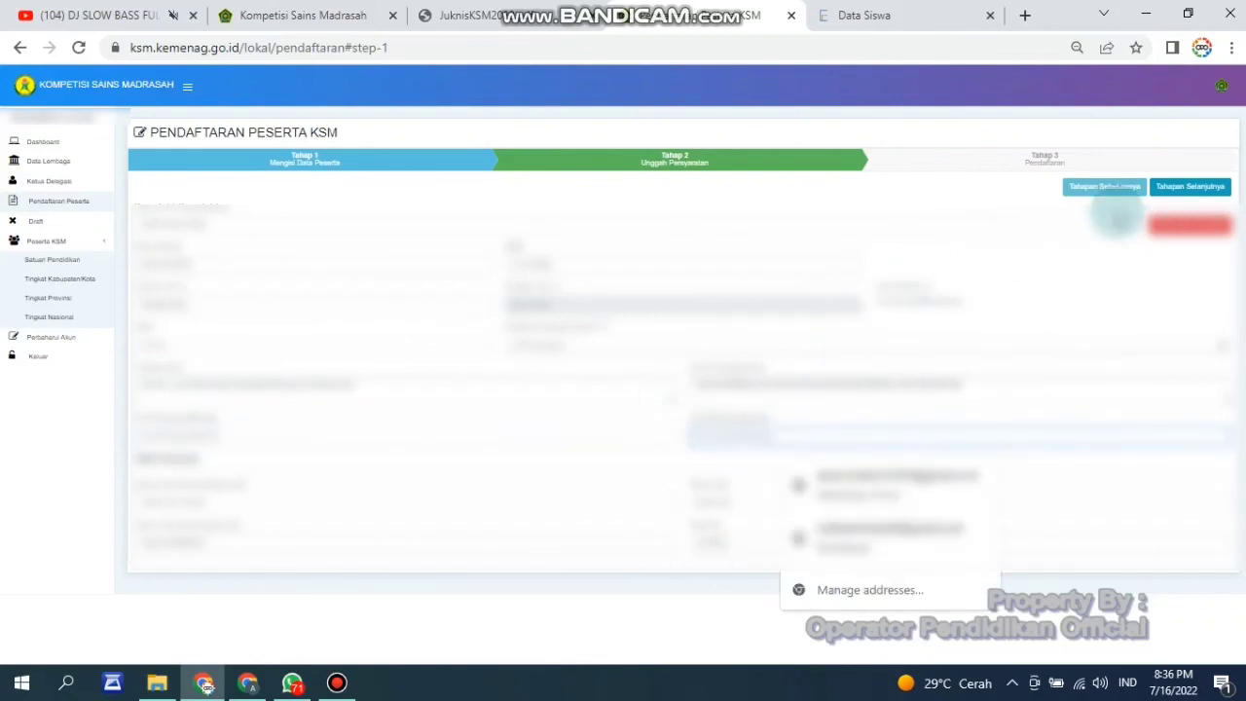
{"action": "left_click", "coordinate": [1181, 187]}
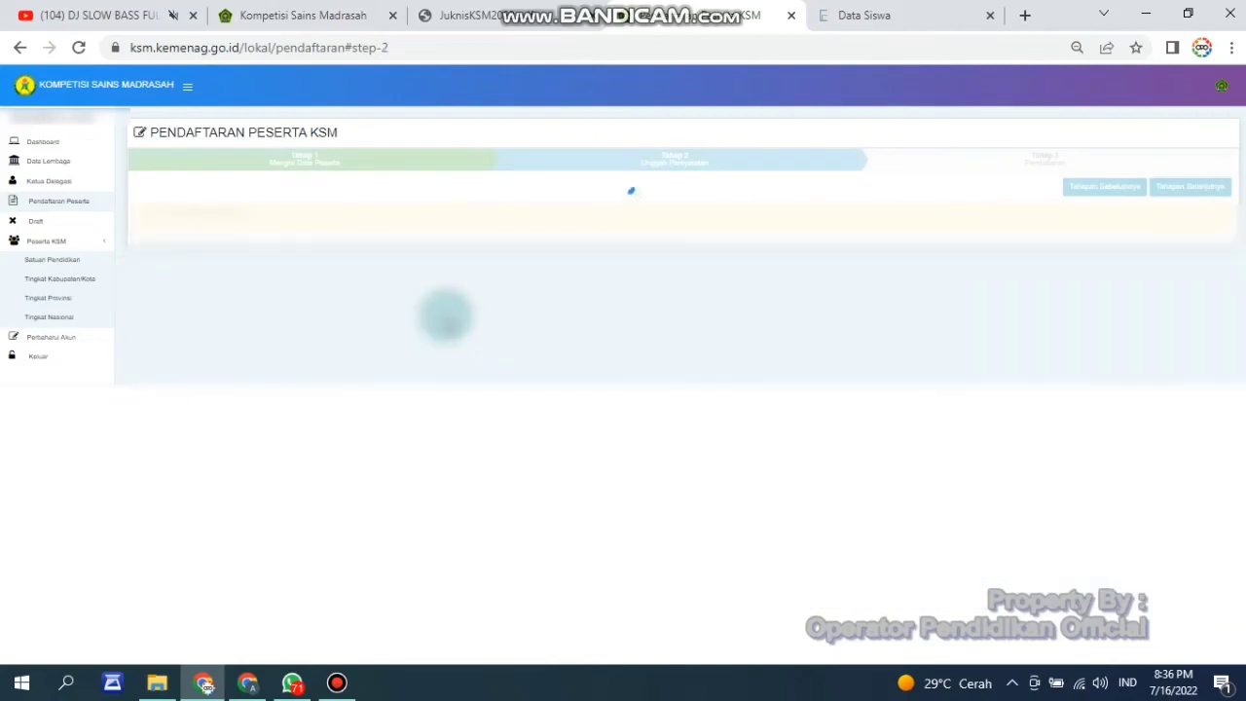
Step: Go back to the participant data, select a different competition subject and continue to the requirements upload stage
{"action": "left_click", "coordinate": [383, 163]}
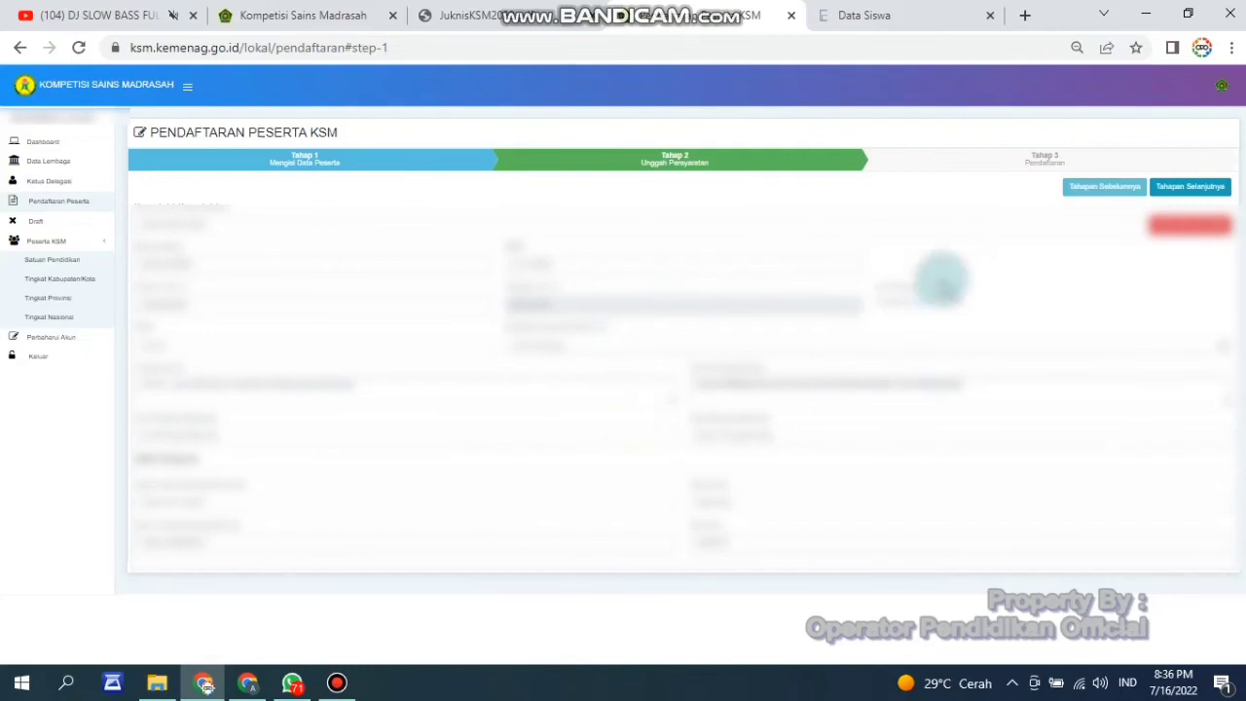
{"action": "left_click", "coordinate": [584, 306]}
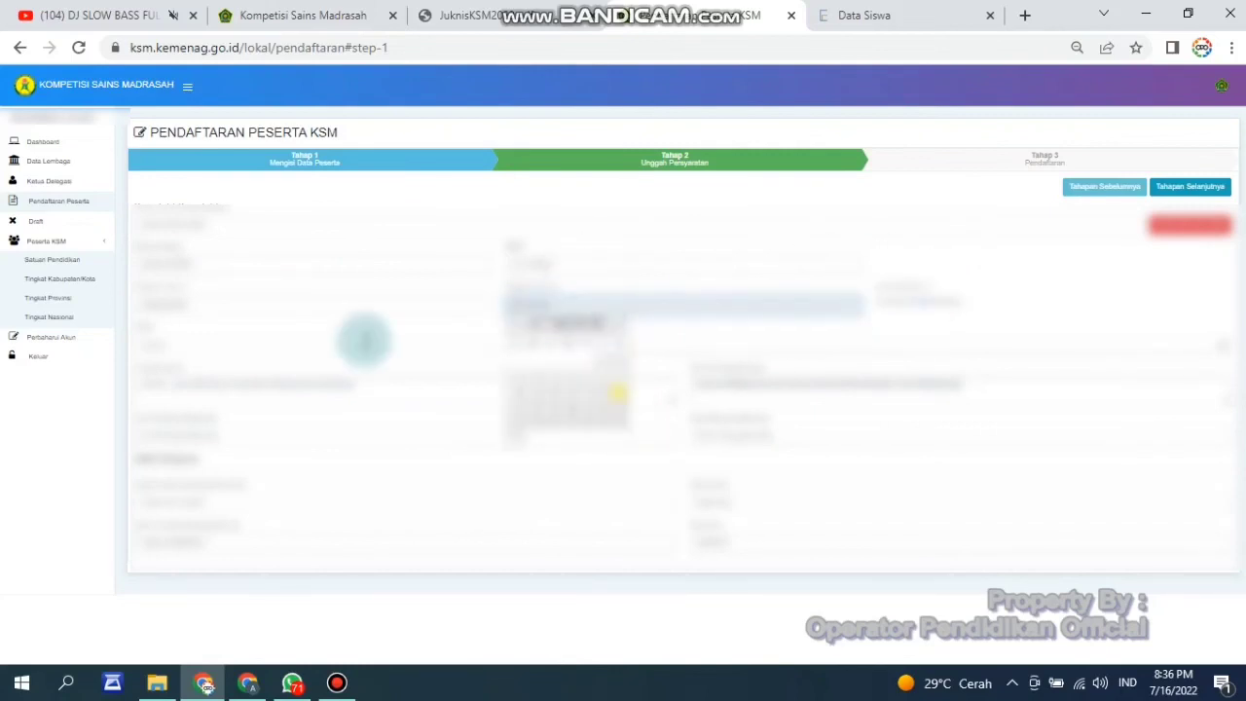
{"action": "left_click", "coordinate": [311, 340]}
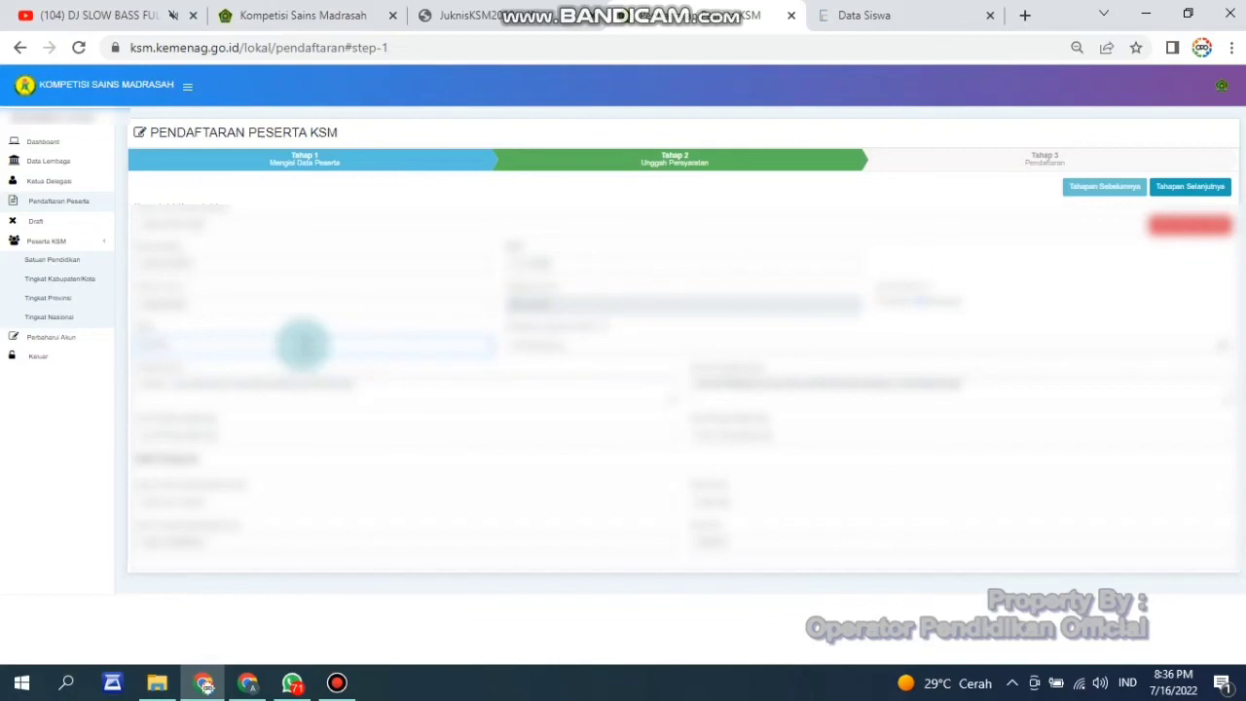
{"action": "left_click", "coordinate": [538, 343]}
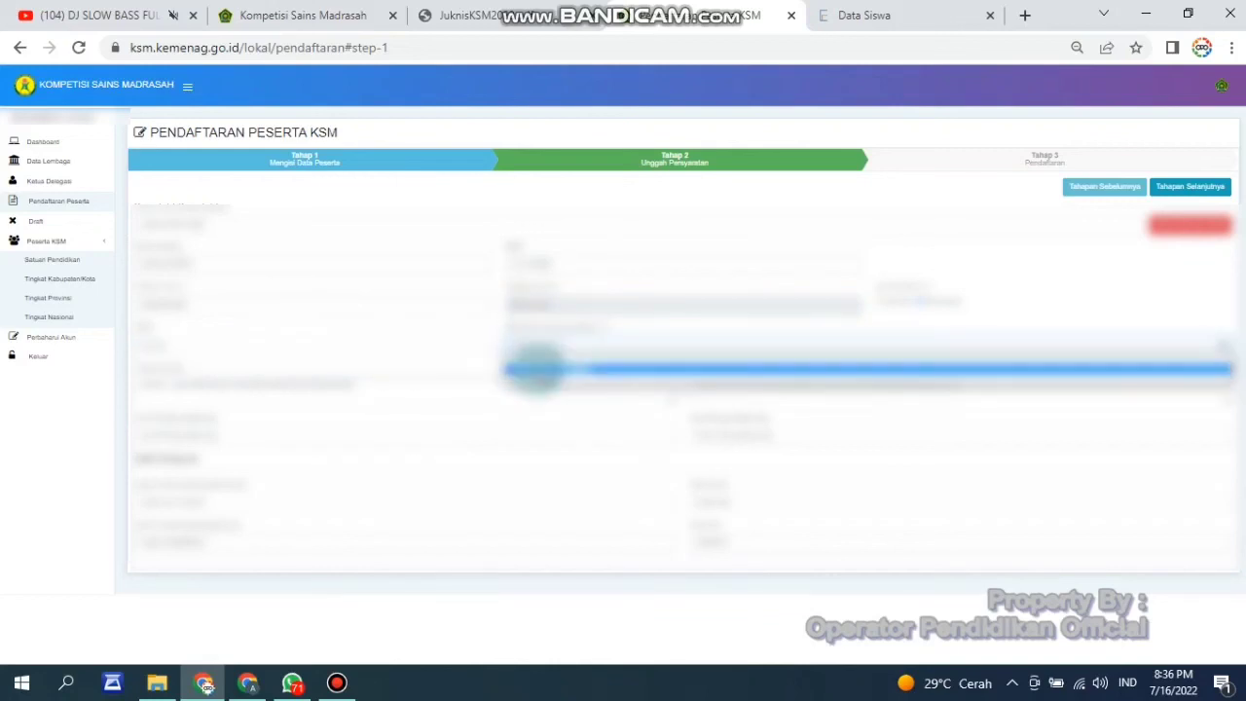
{"action": "left_click", "coordinate": [536, 369]}
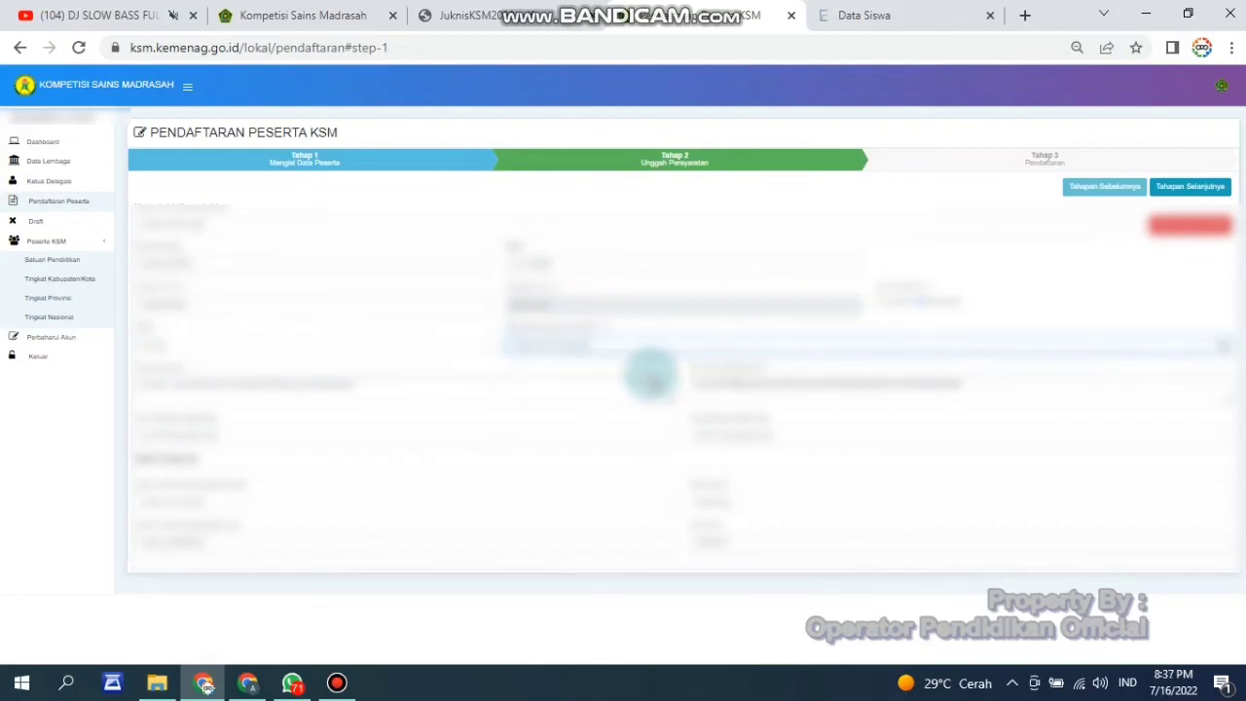
{"action": "left_click", "coordinate": [1119, 186]}
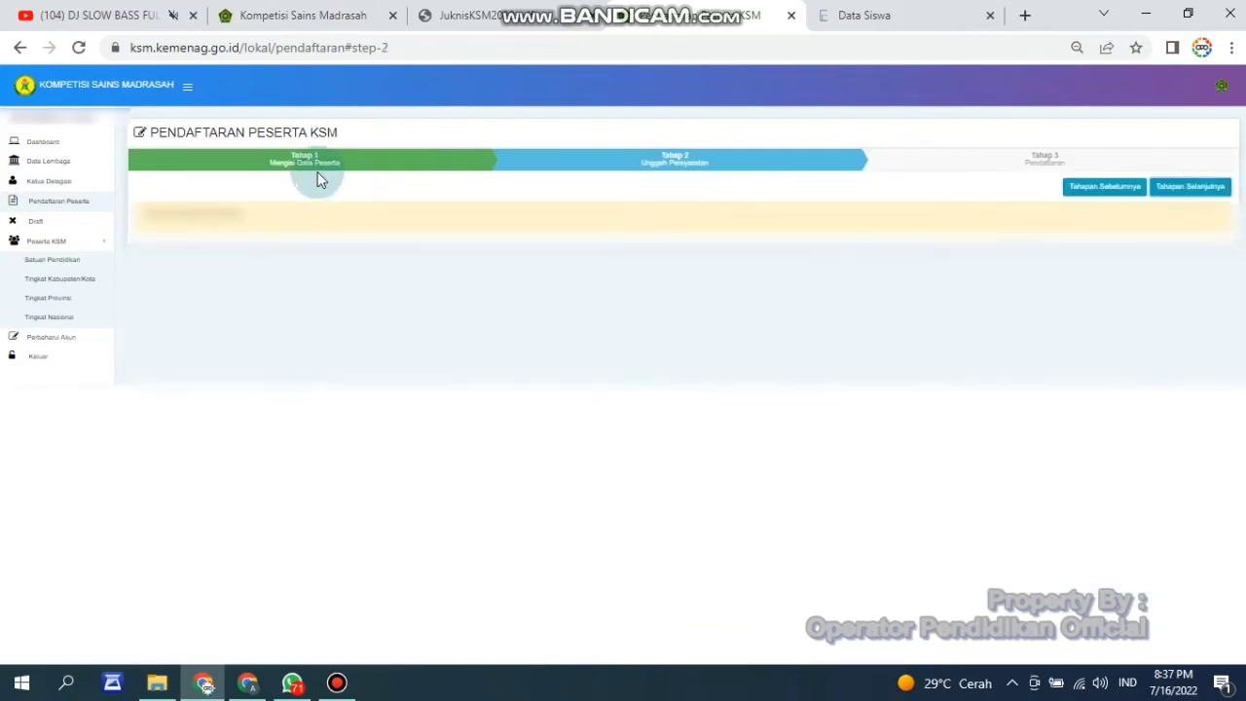
Step: Return to the participant data stage and log out of the madrasah account
{"action": "left_click", "coordinate": [317, 175]}
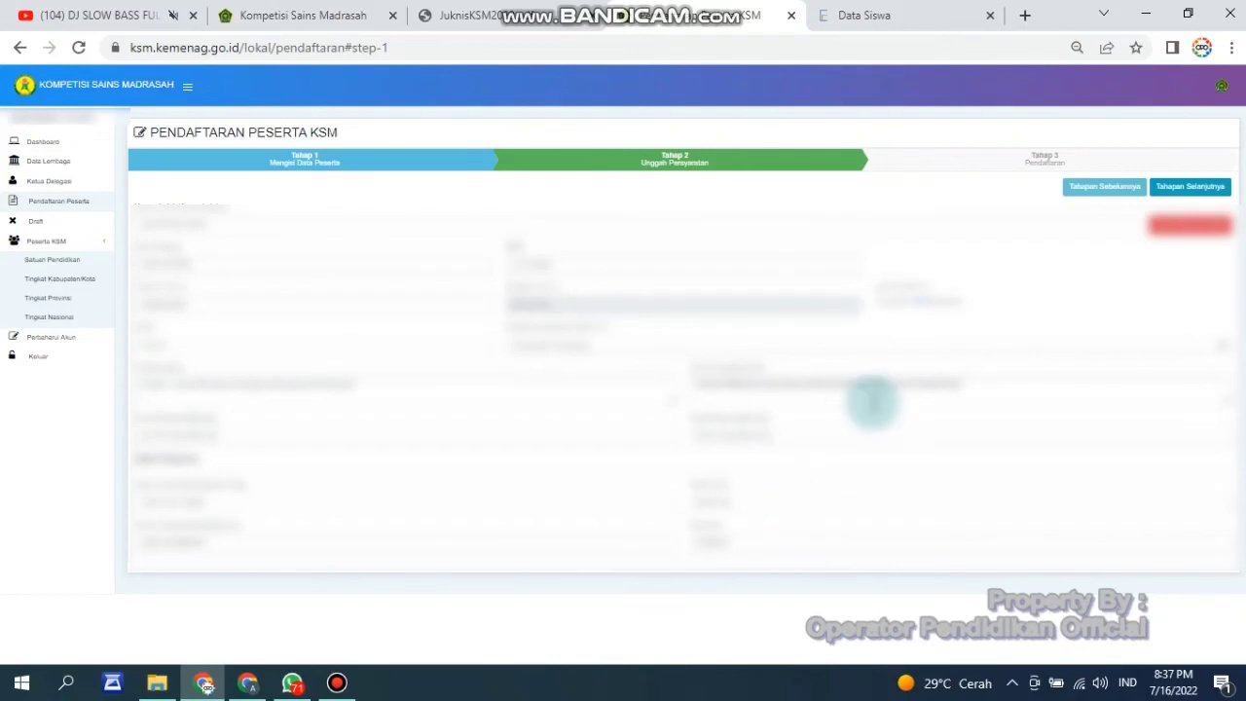
{"action": "left_click", "coordinate": [1223, 89]}
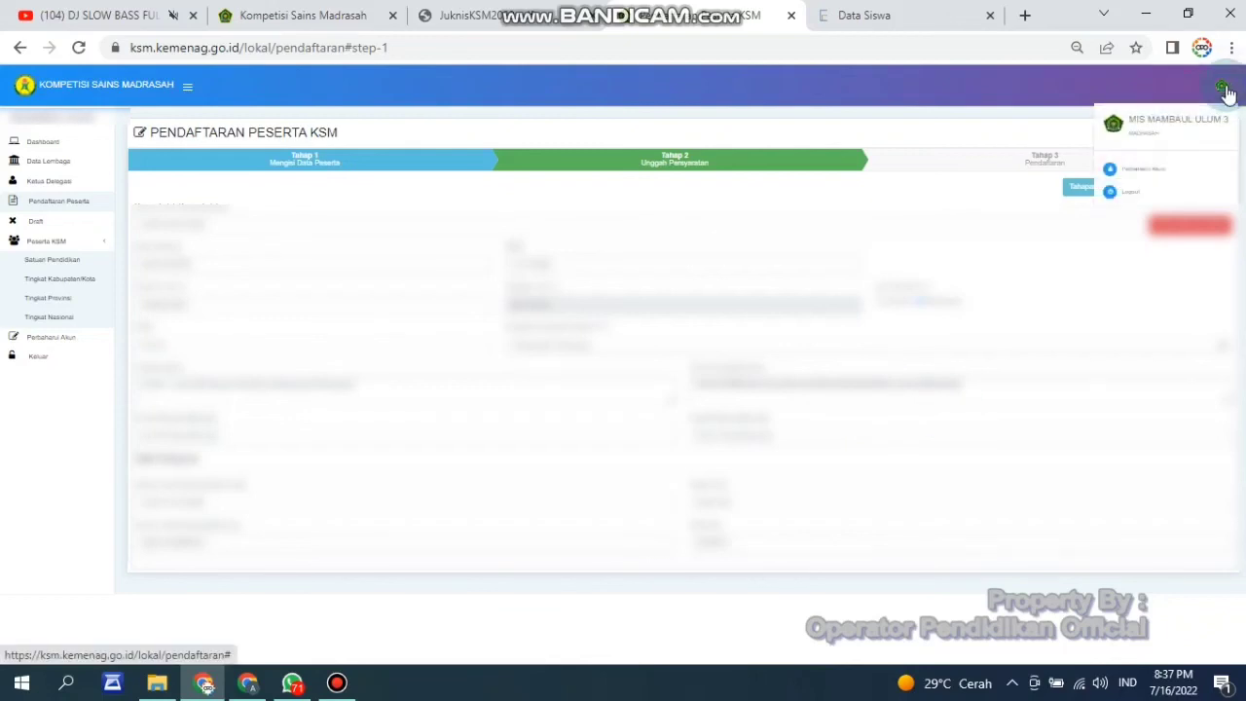
{"action": "left_click", "coordinate": [1127, 194]}
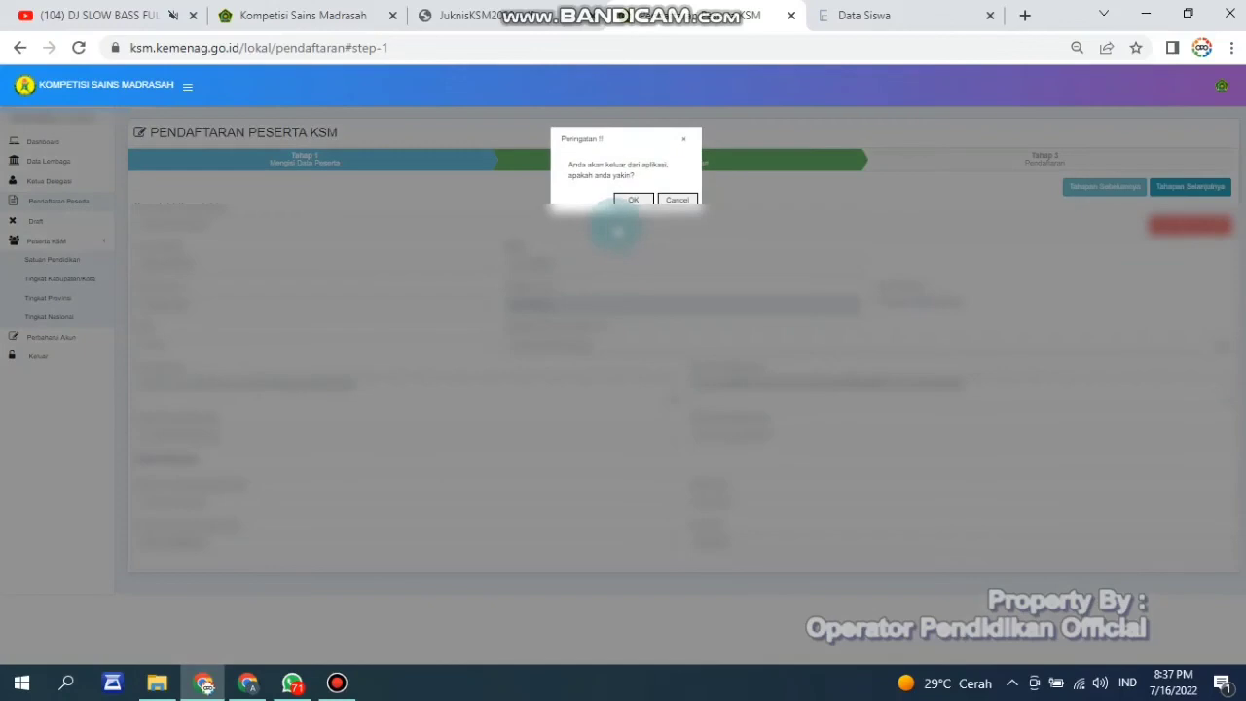
{"action": "left_click", "coordinate": [633, 199]}
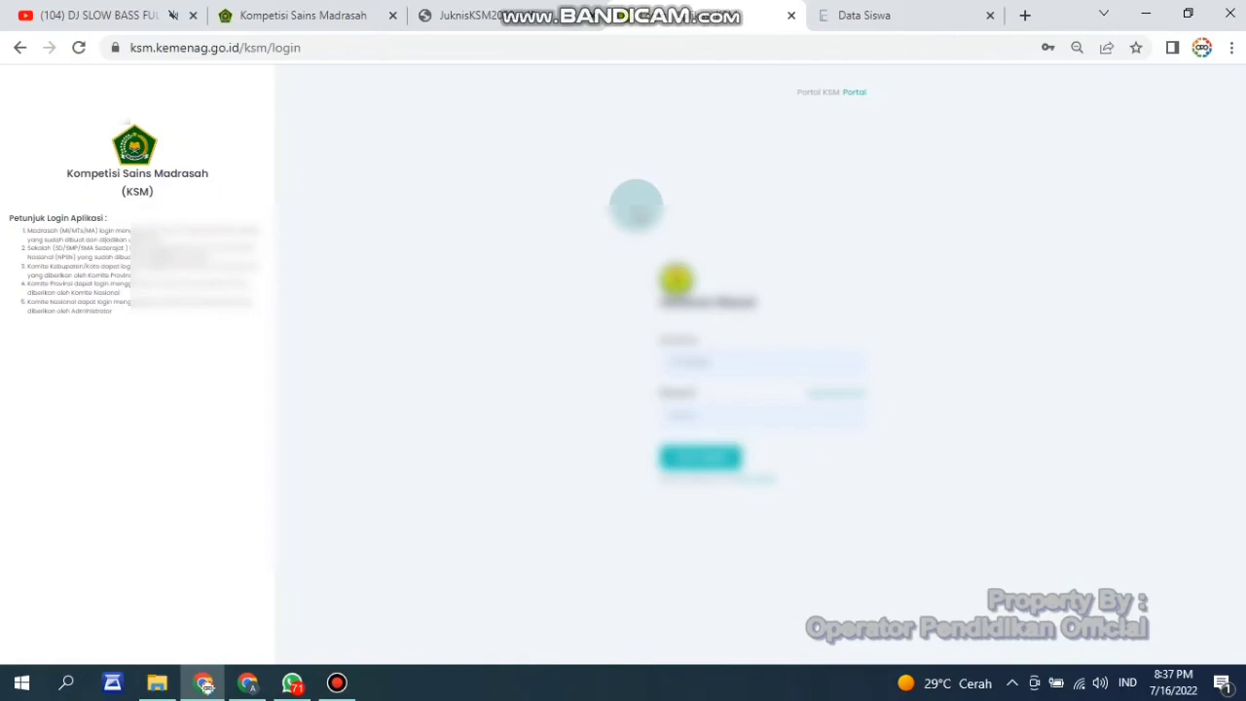
Step: Enlarge the login page, switch to the open KSM portal home page and dismiss its 2022 registration announcement
{"action": "key", "text": "ctrl+plus"}
{"action": "key", "text": "ctrl+plus"}
{"action": "key", "text": "ctrl+plus"}
{"action": "key", "text": "ctrl+plus"}
{"action": "key", "text": "ctrl+plus"}
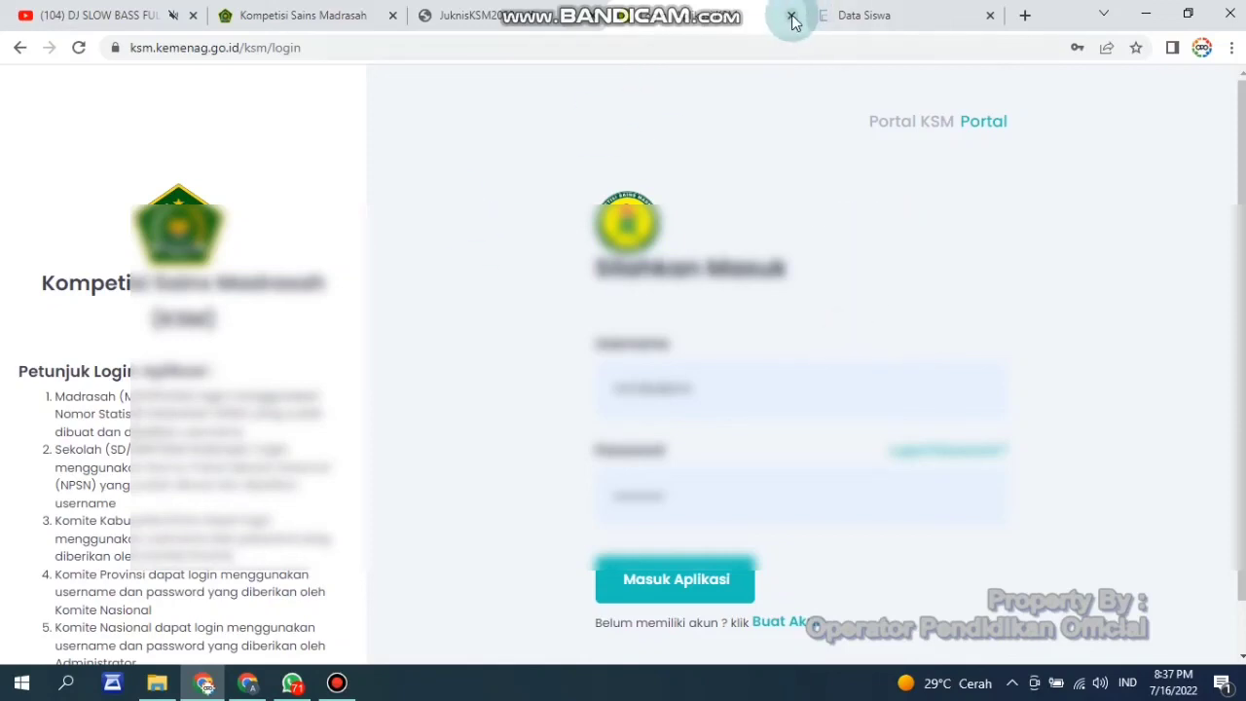
{"action": "left_click", "coordinate": [305, 17]}
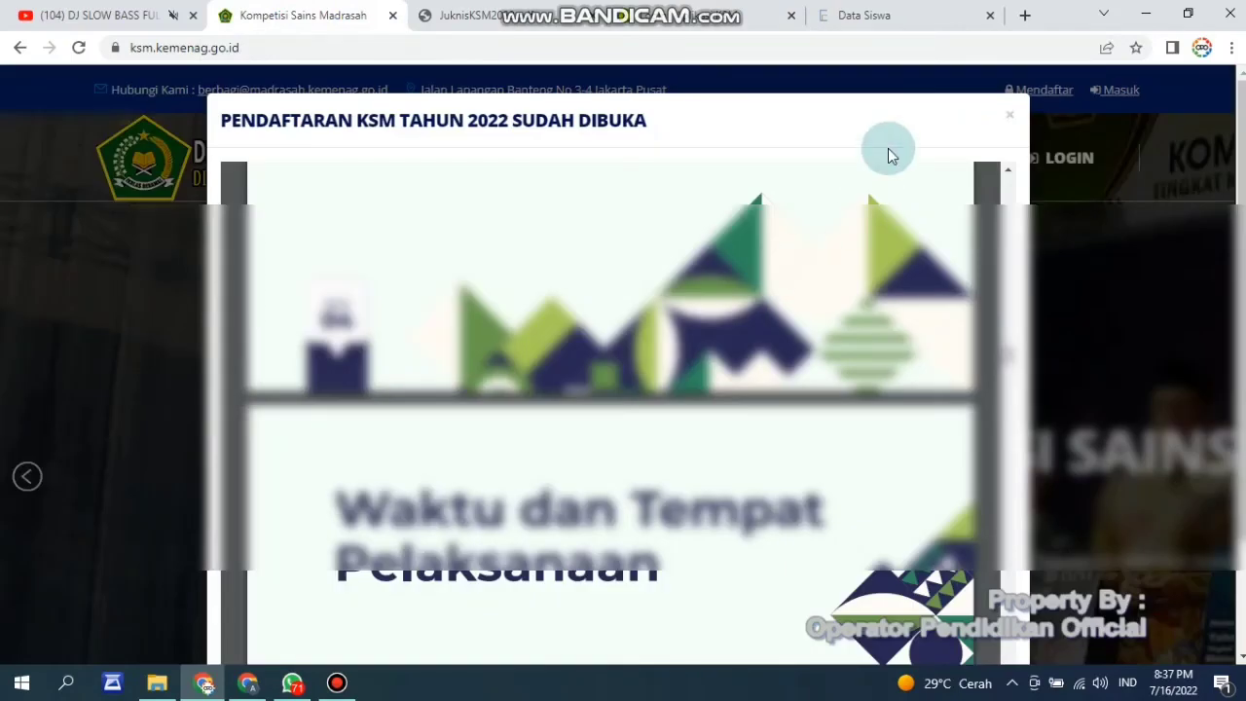
{"action": "left_click", "coordinate": [1010, 120]}
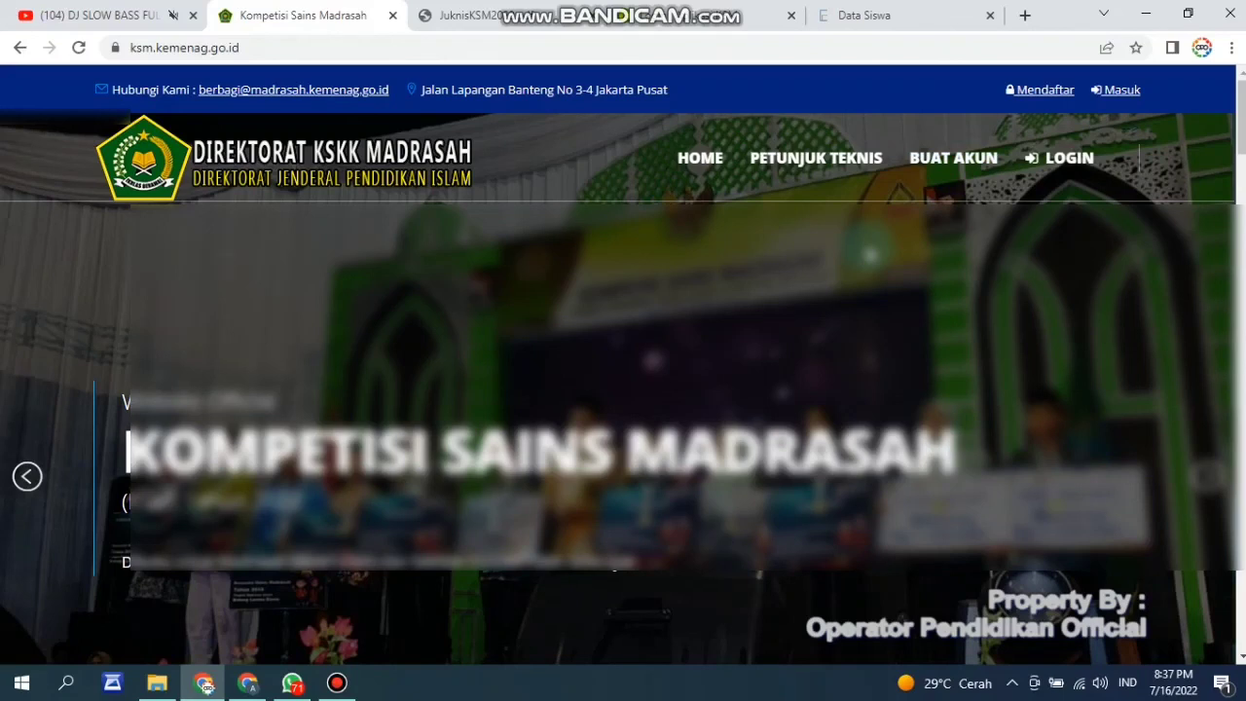
{"action": "scroll", "coordinate": [623, 364], "scroll_direction": "down", "scroll_amount": 1}
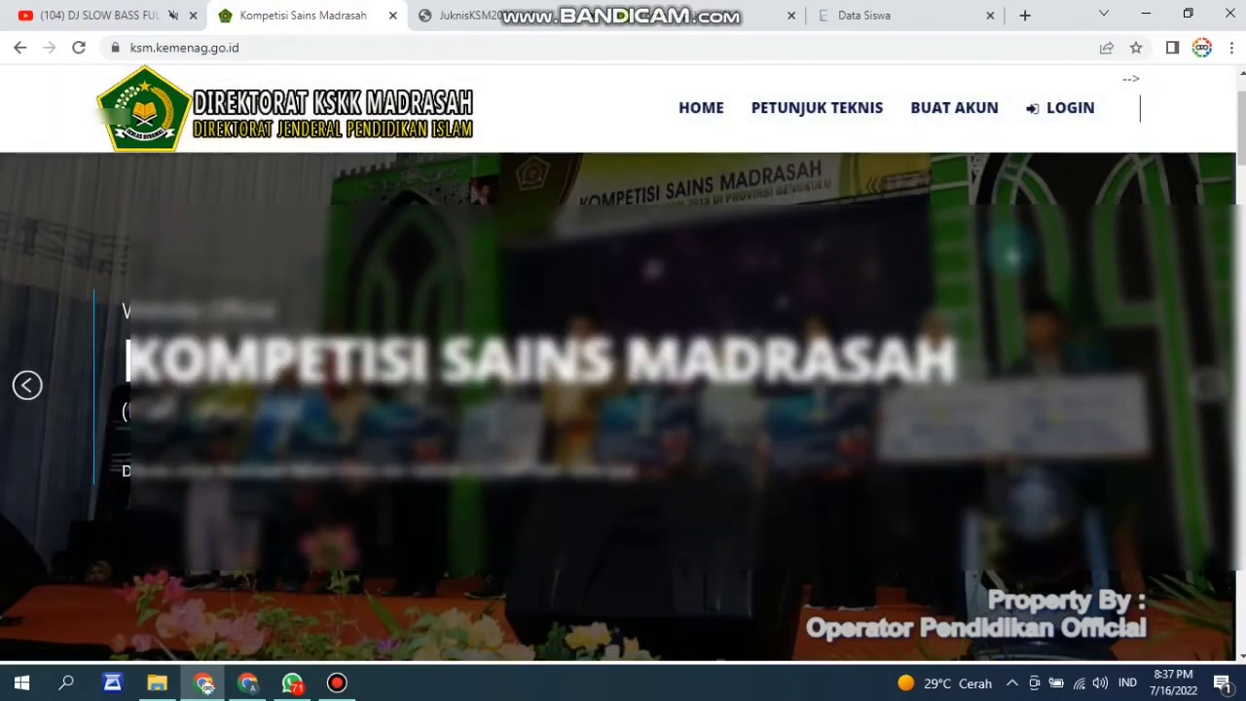
{"action": "scroll", "coordinate": [623, 364], "scroll_direction": "up", "scroll_amount": 1}
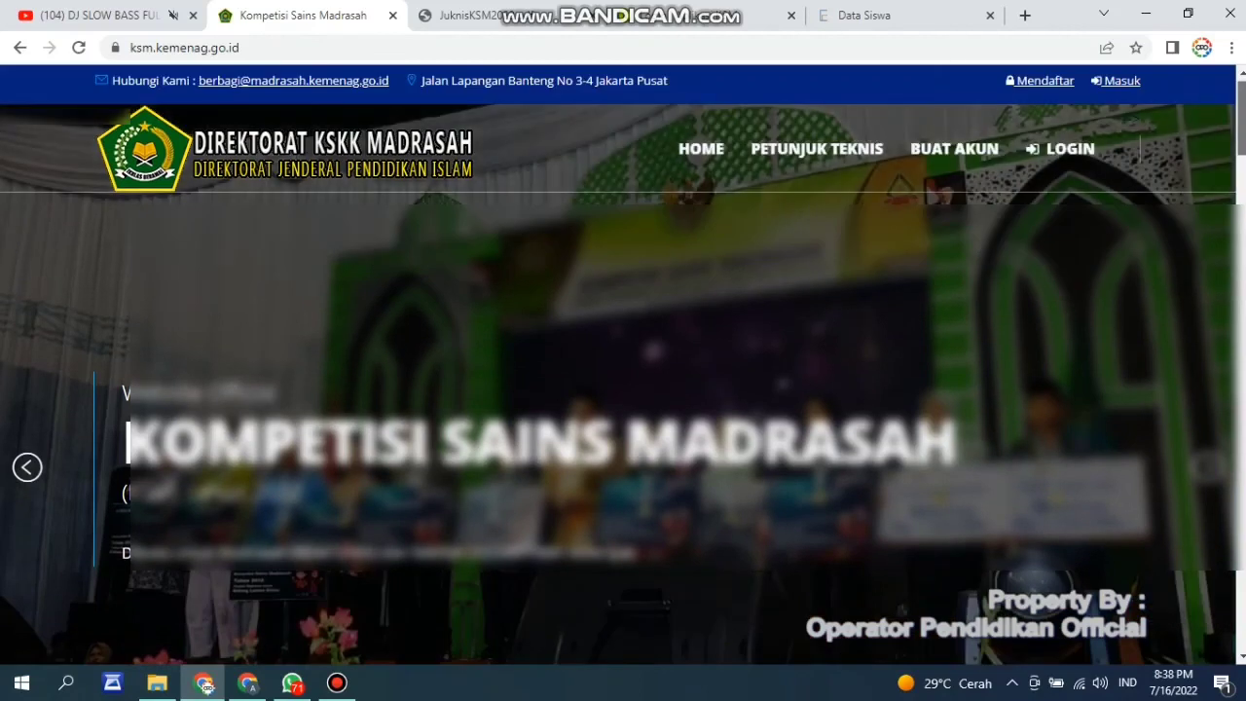